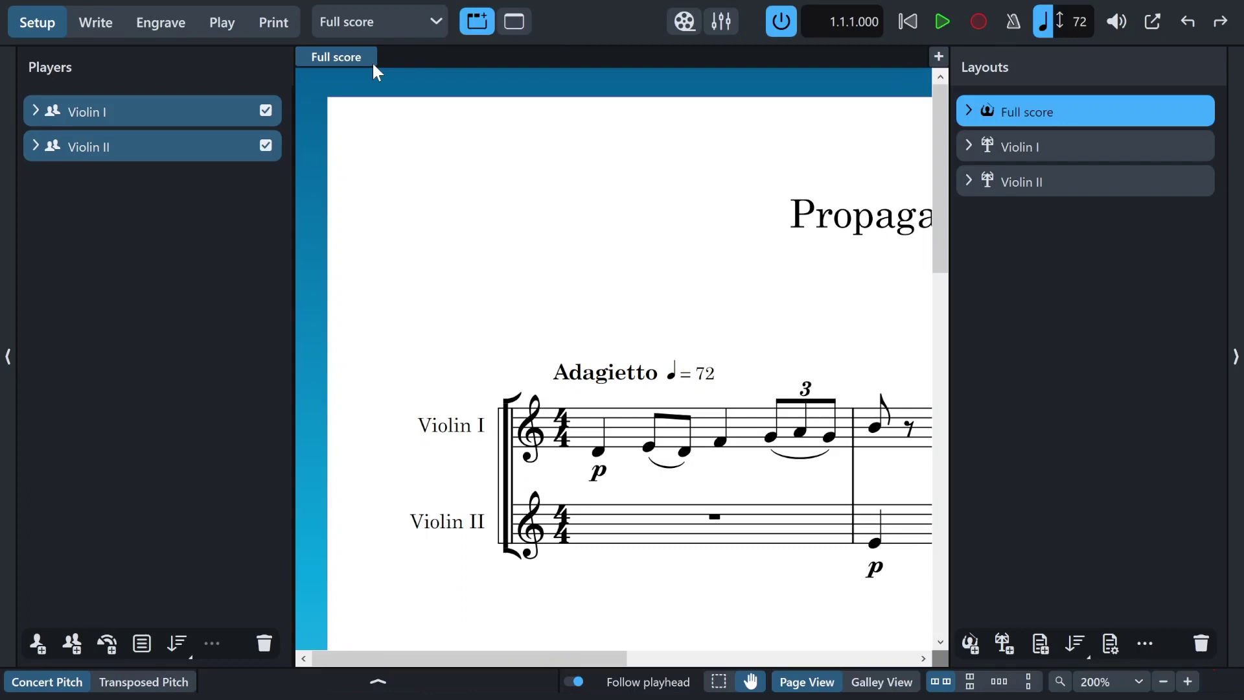
# Step: Switch to the Violin I part layout and select it in the Layouts panel
pyautogui.click(399, 21)
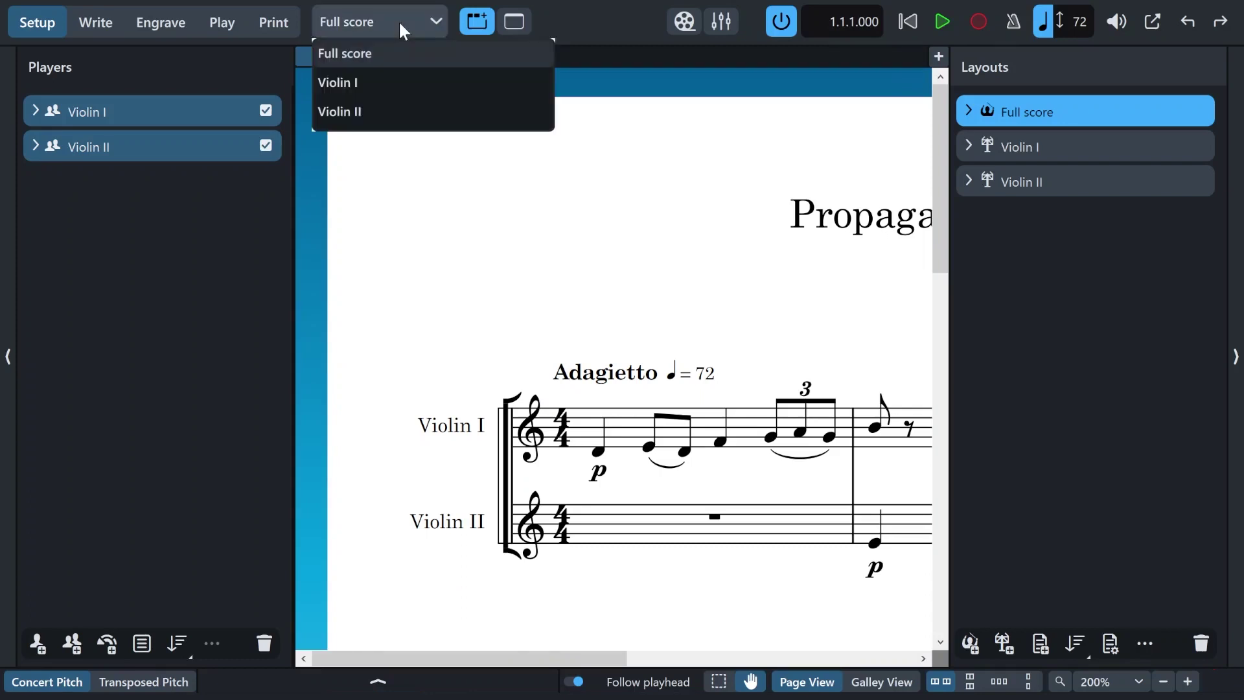
pyautogui.click(389, 83)
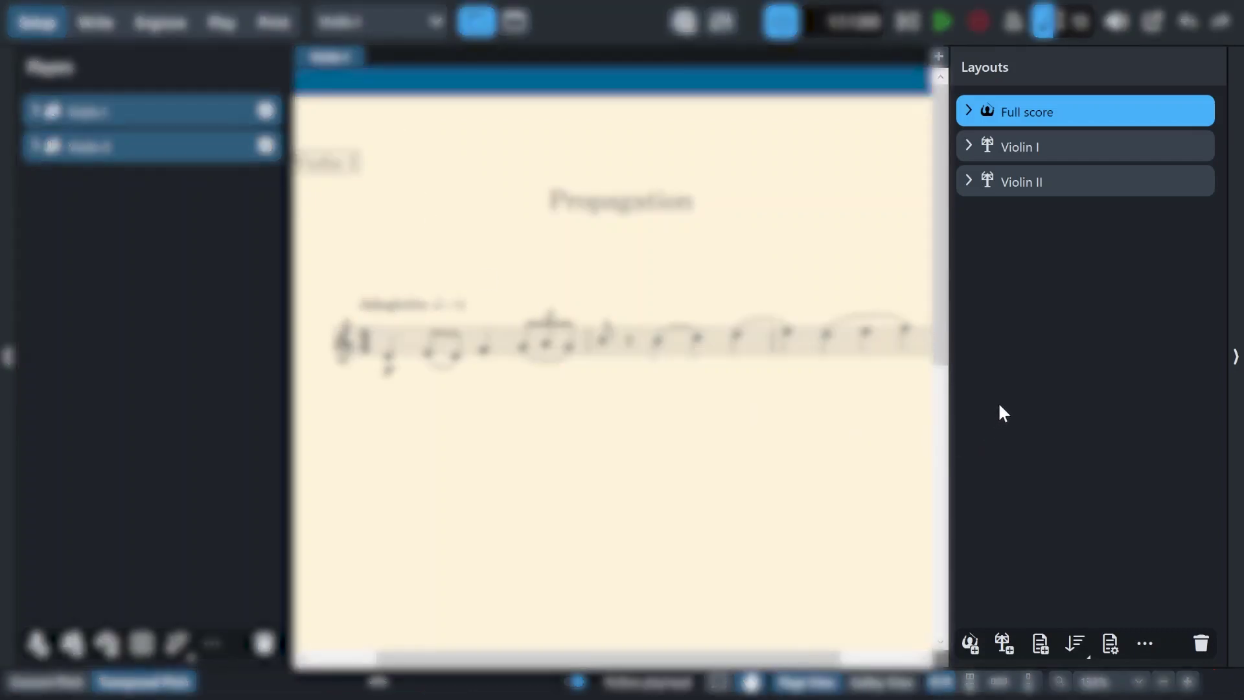
pyautogui.click(1061, 151)
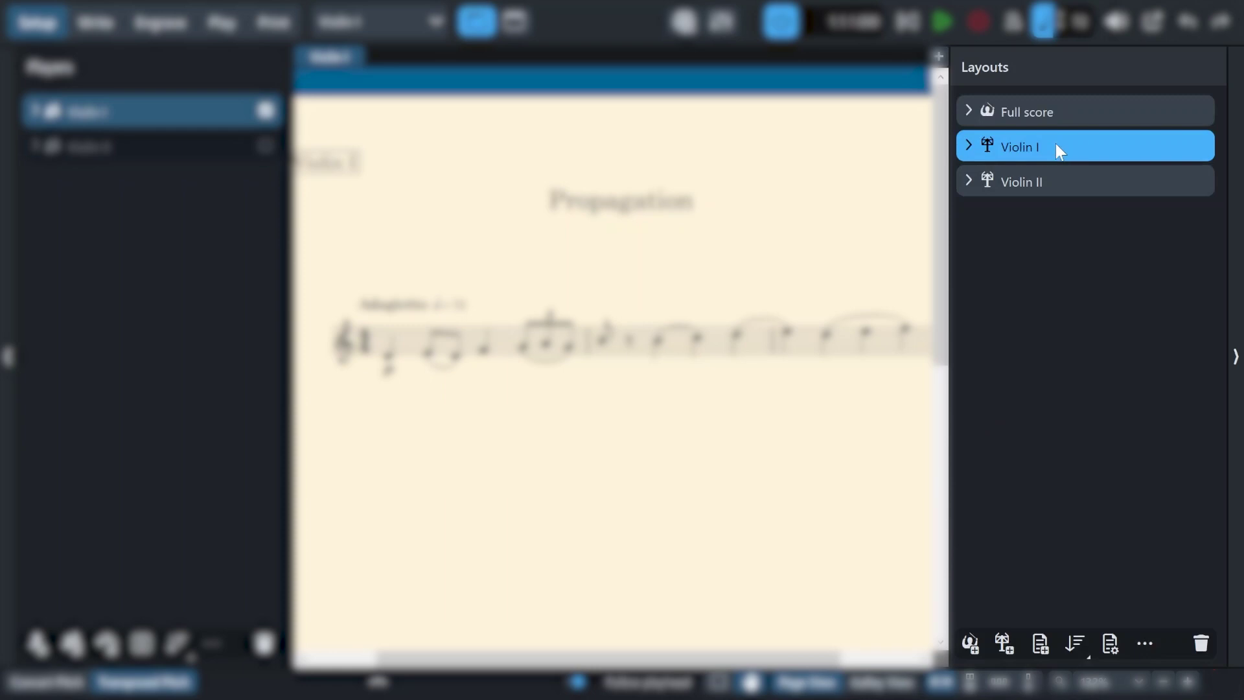
# Step: Set Violin I's page size to A3 landscape (419.45 × 296.69 mm) in Layout Options
pyautogui.rightClick(1056, 145)
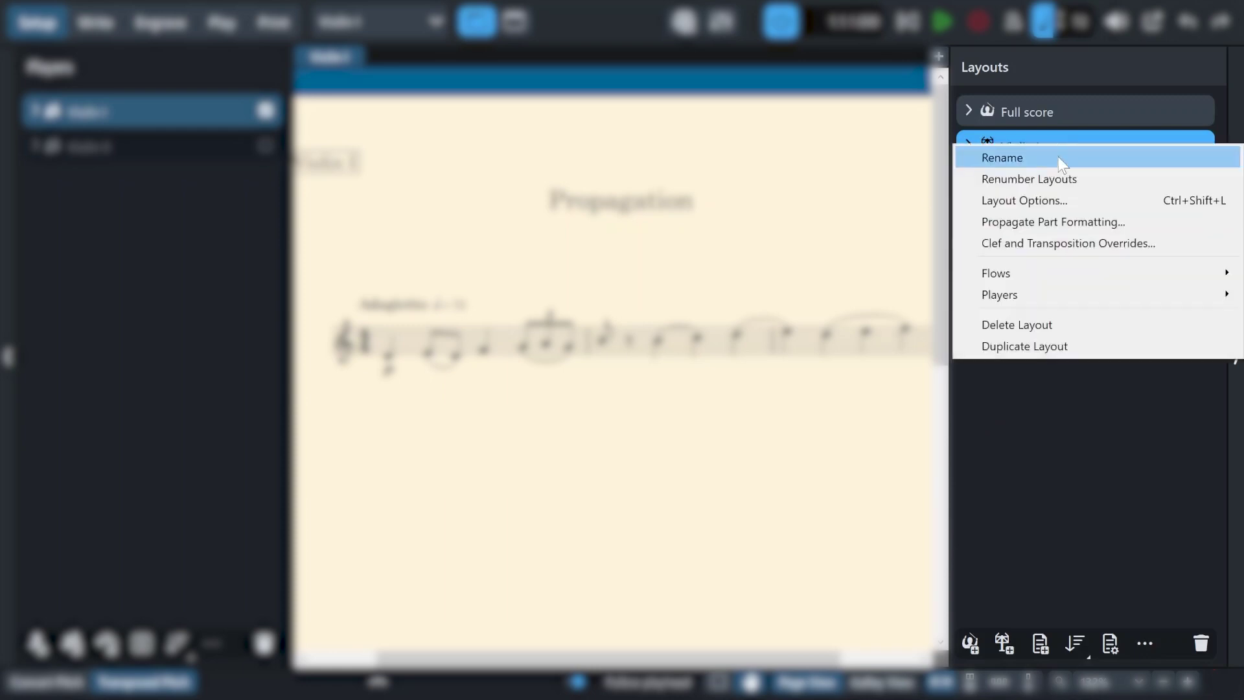
pyautogui.click(1064, 200)
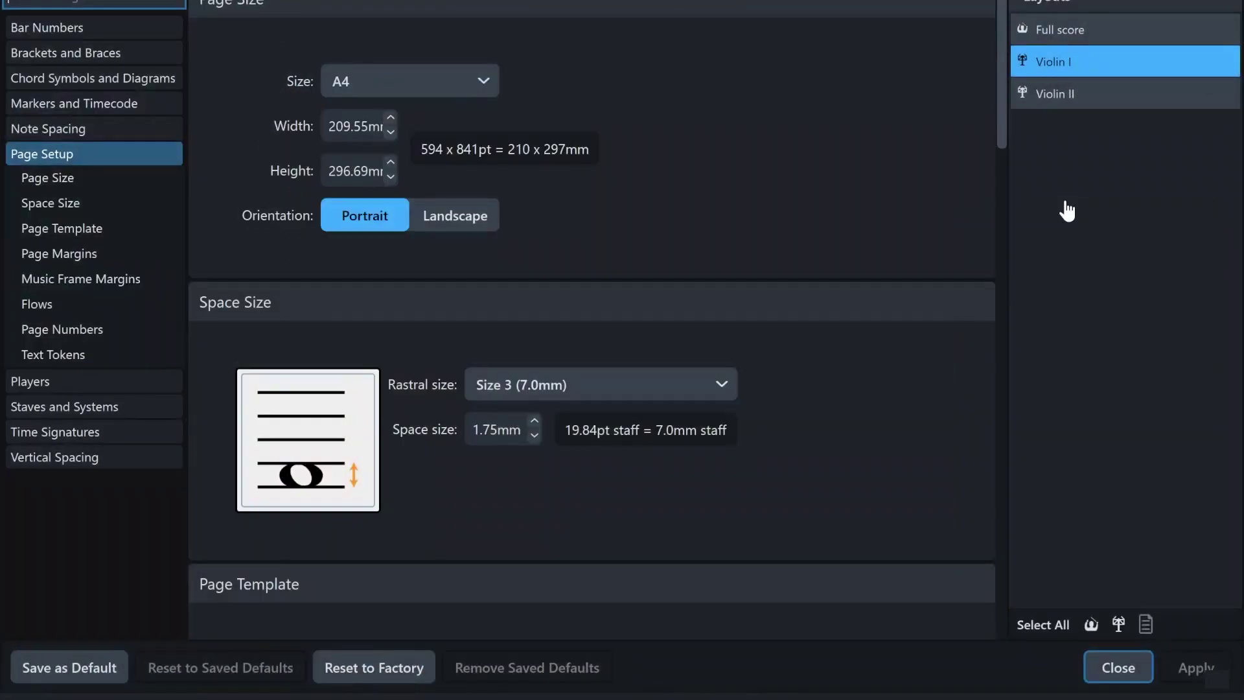
pyautogui.click(487, 74)
pyautogui.click(466, 110)
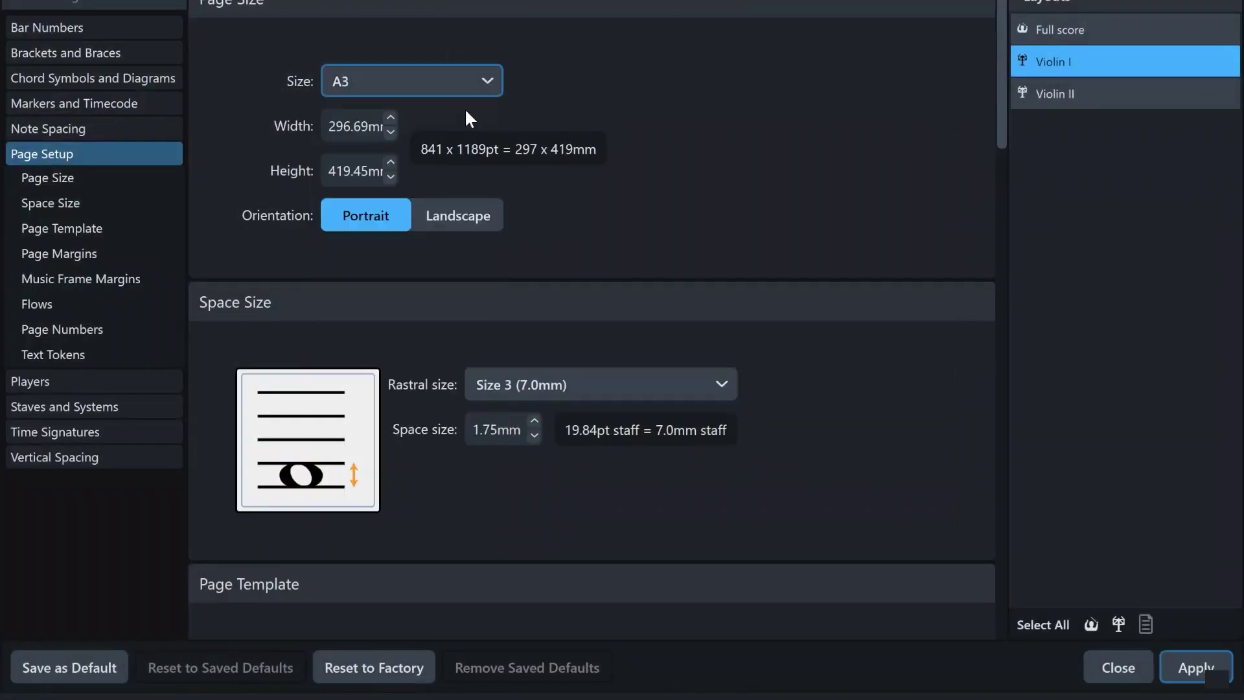
pyautogui.click(479, 216)
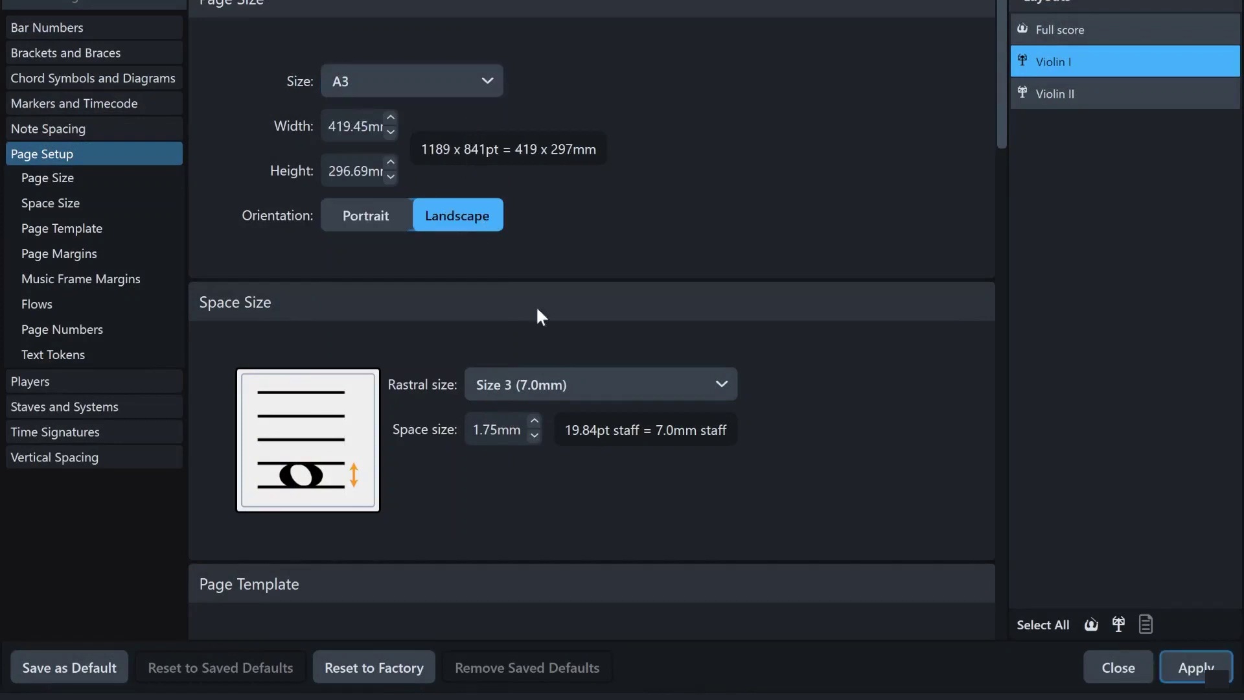
pyautogui.click(1196, 667)
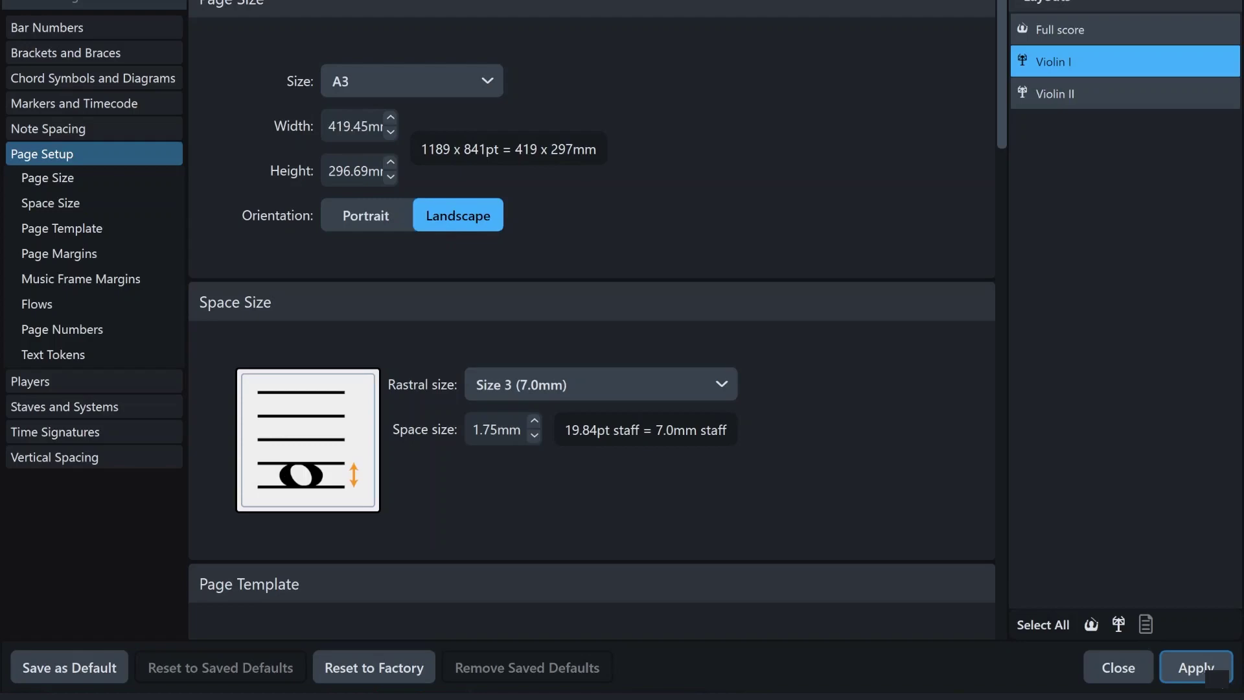
pyautogui.click(1129, 667)
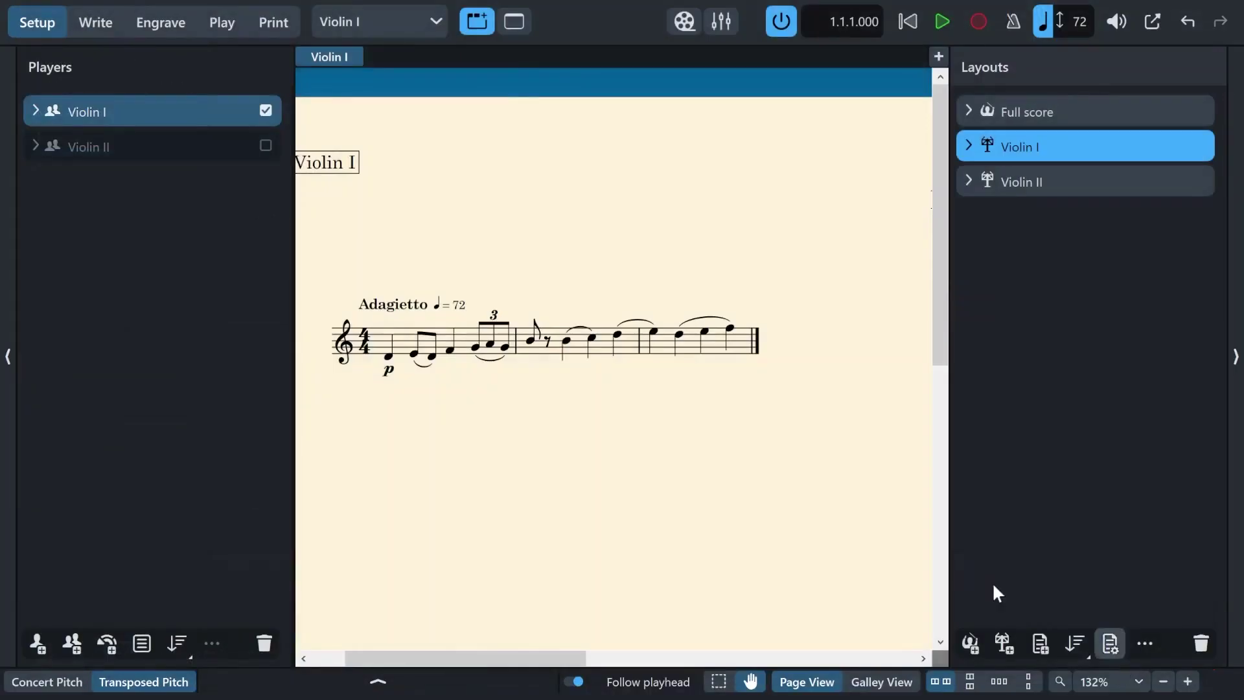
pyautogui.moveTo(805, 430); pyautogui.dragTo(810, 475)
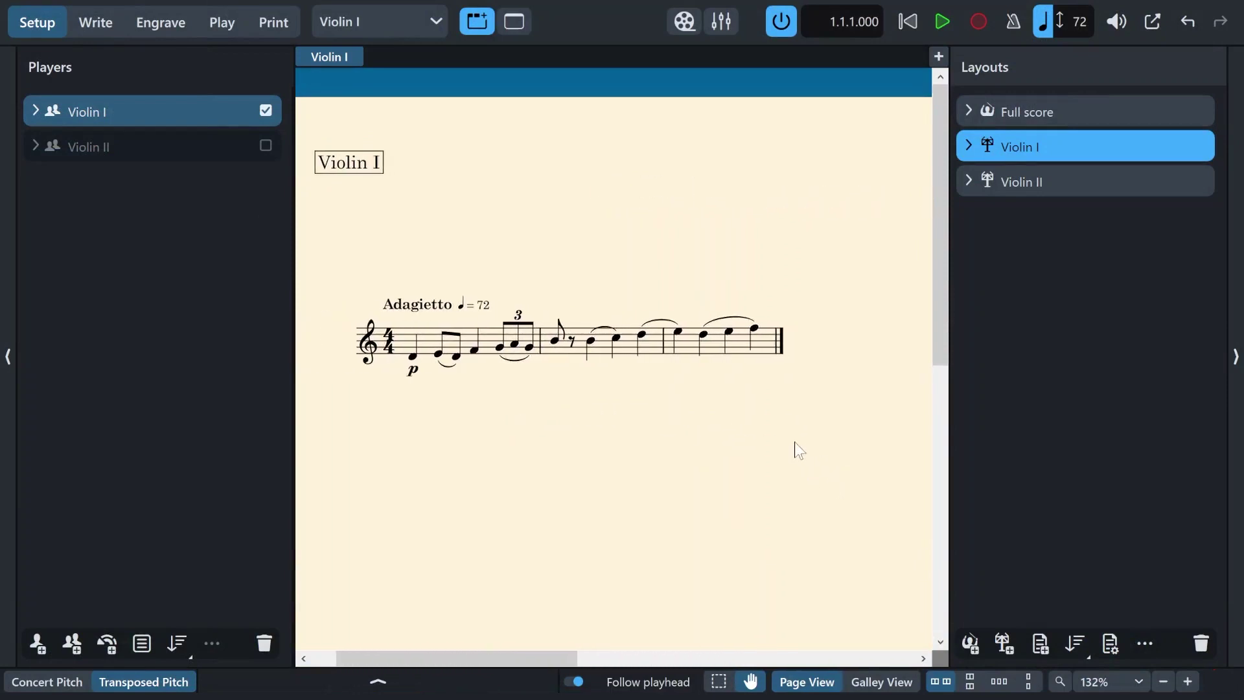
pyautogui.hotkey('ctrl', '-')
pyautogui.hotkey('ctrl', '-')
pyautogui.hotkey('ctrl', '-')
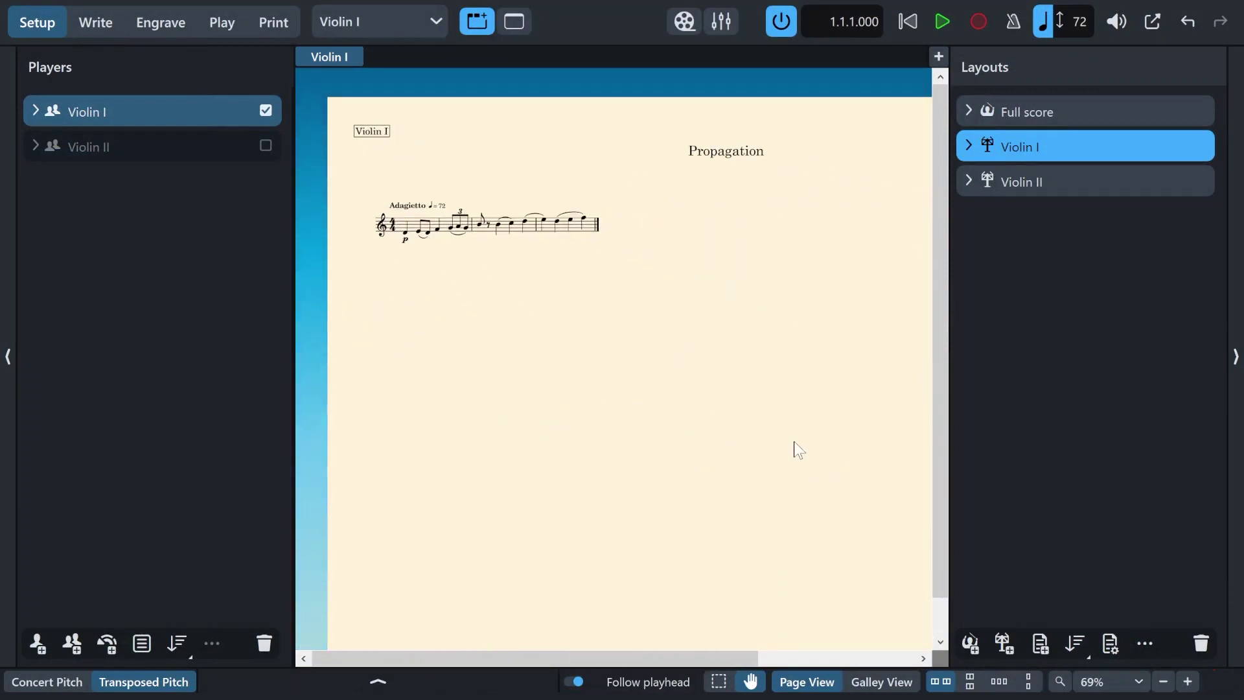
pyautogui.hotkey('ctrl', '=')
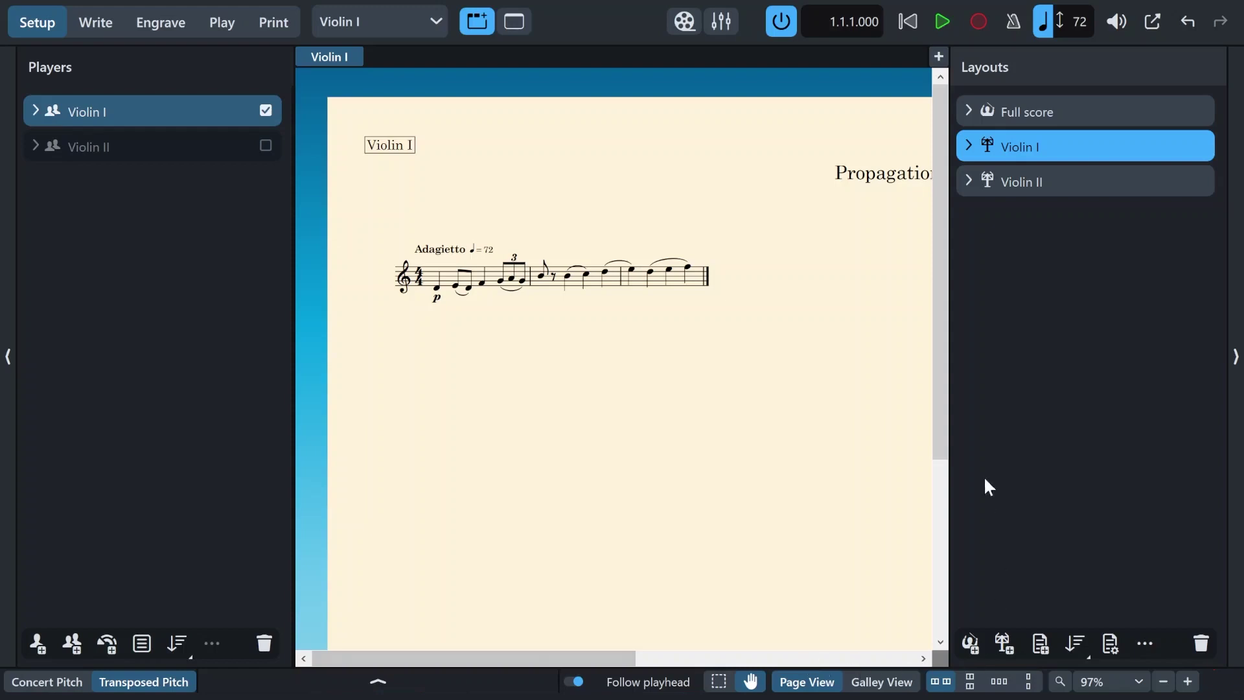
# Step: Propagate Violin I's layout options to Violin II only, leaving out system formatting
pyautogui.rightClick(1027, 145)
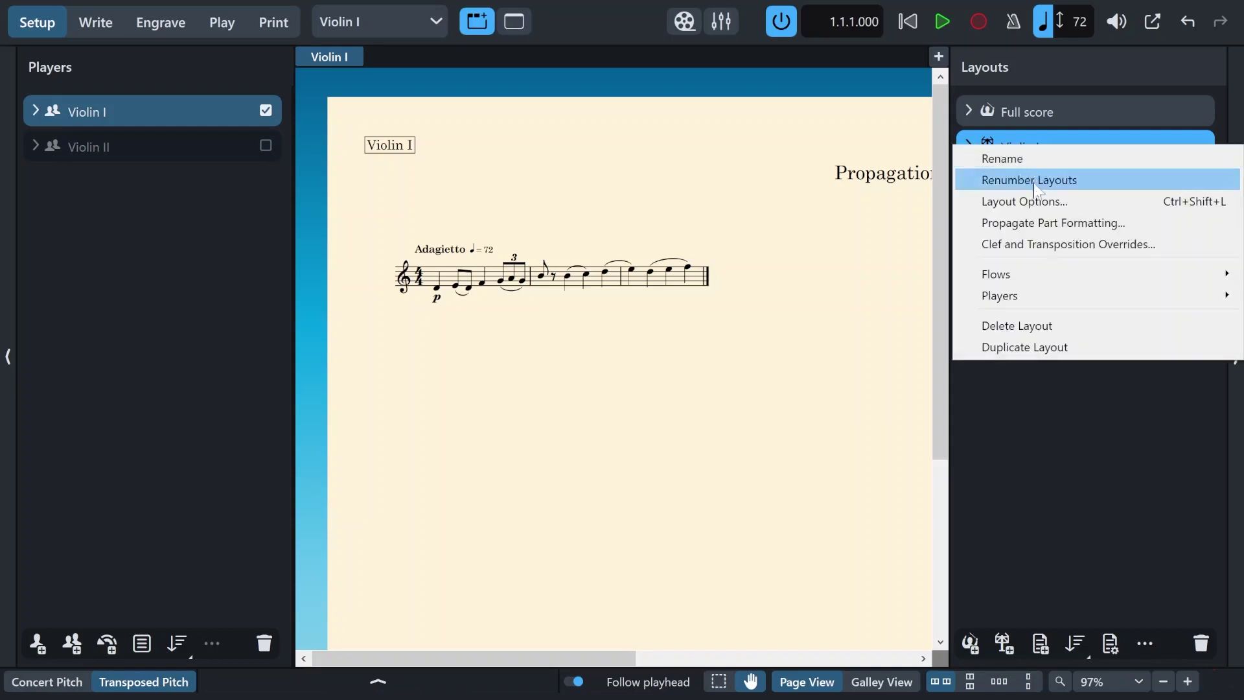
pyautogui.click(1040, 223)
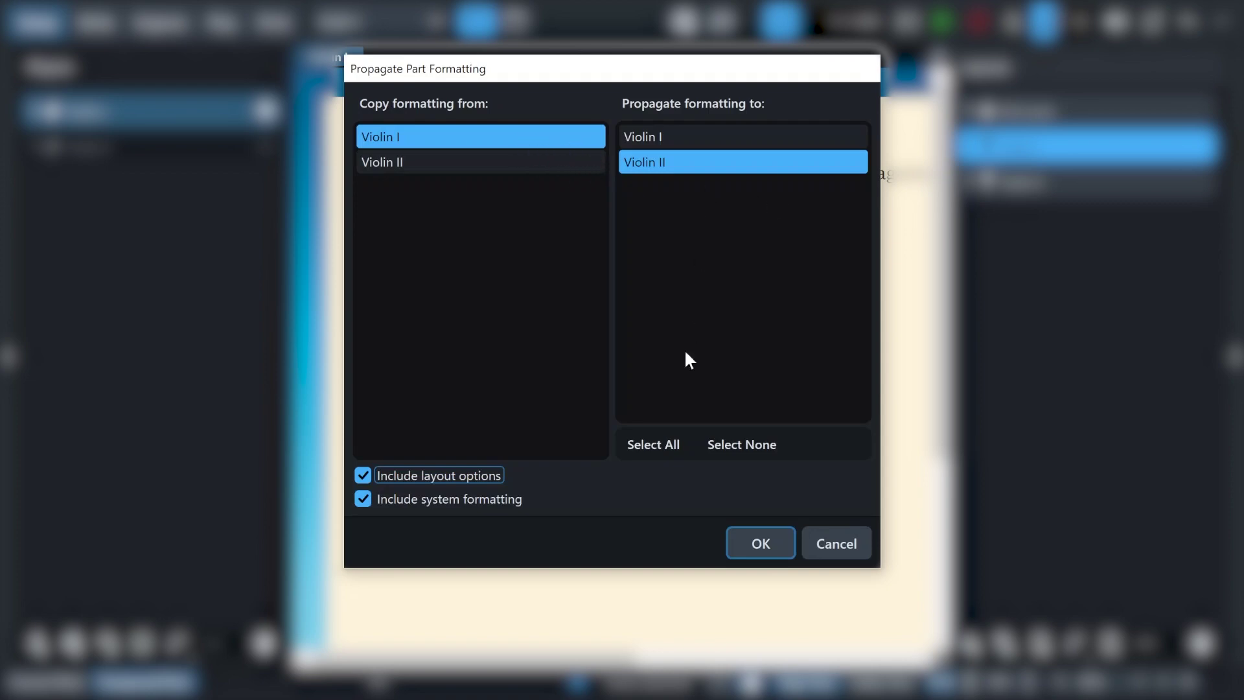
pyautogui.click(648, 441)
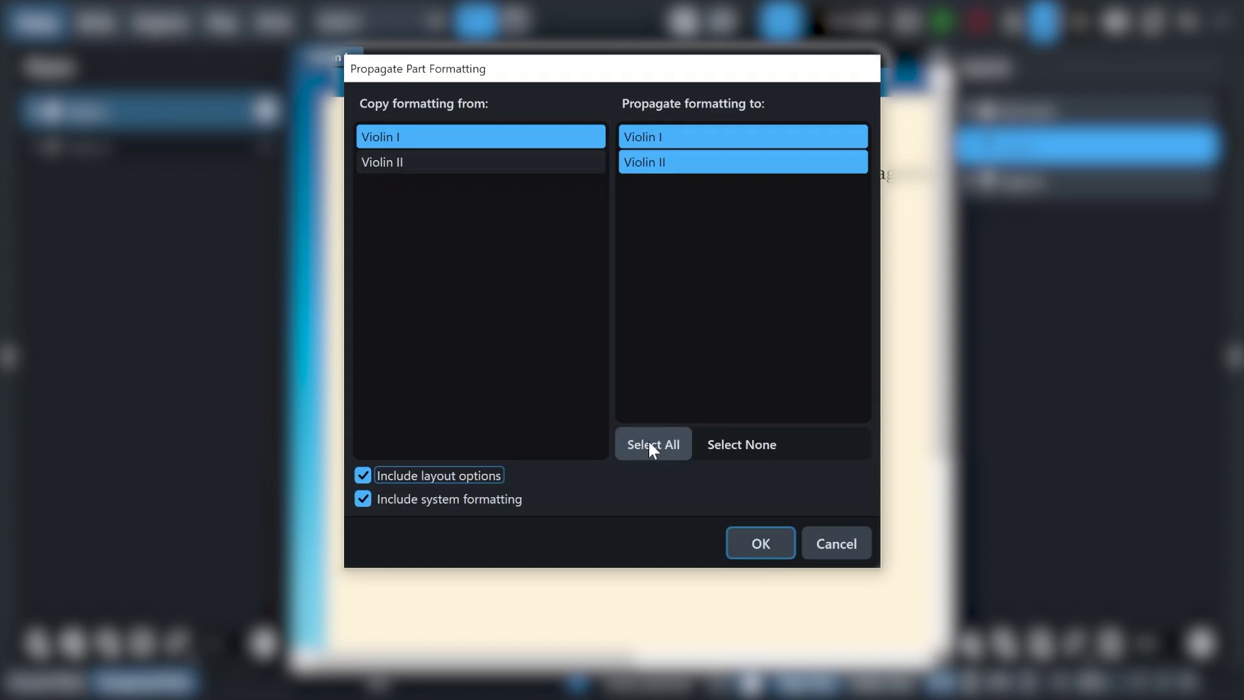
pyautogui.click(734, 442)
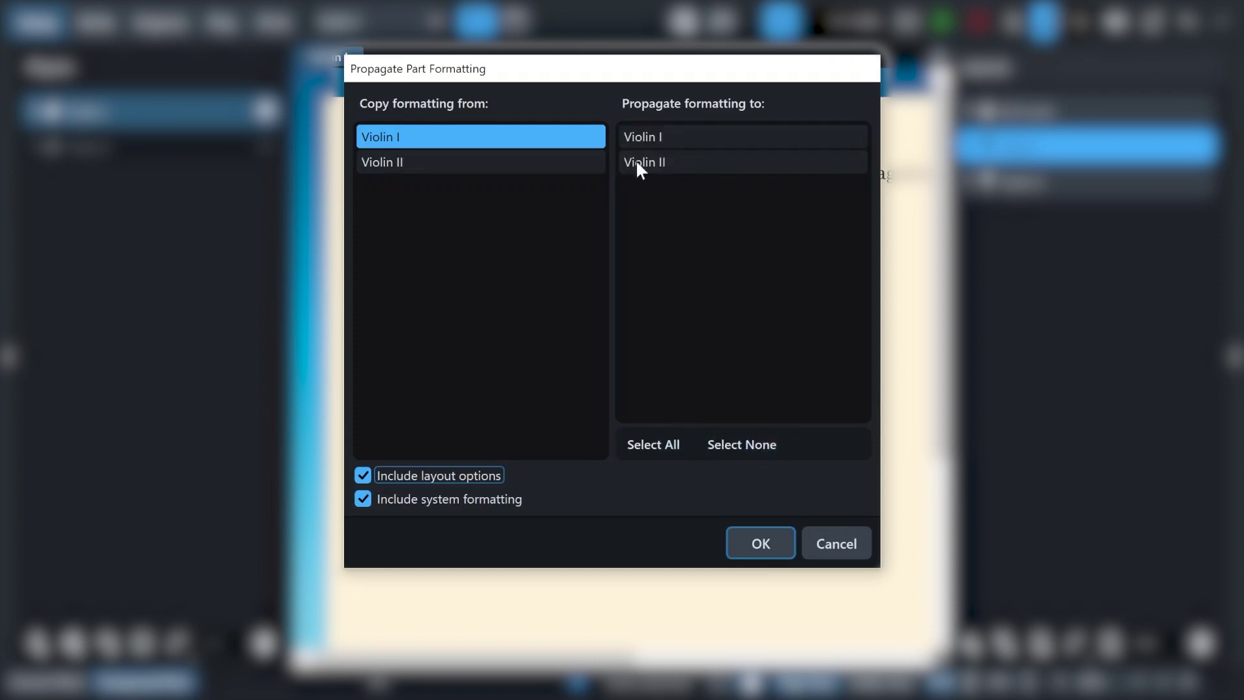
pyautogui.click(748, 165)
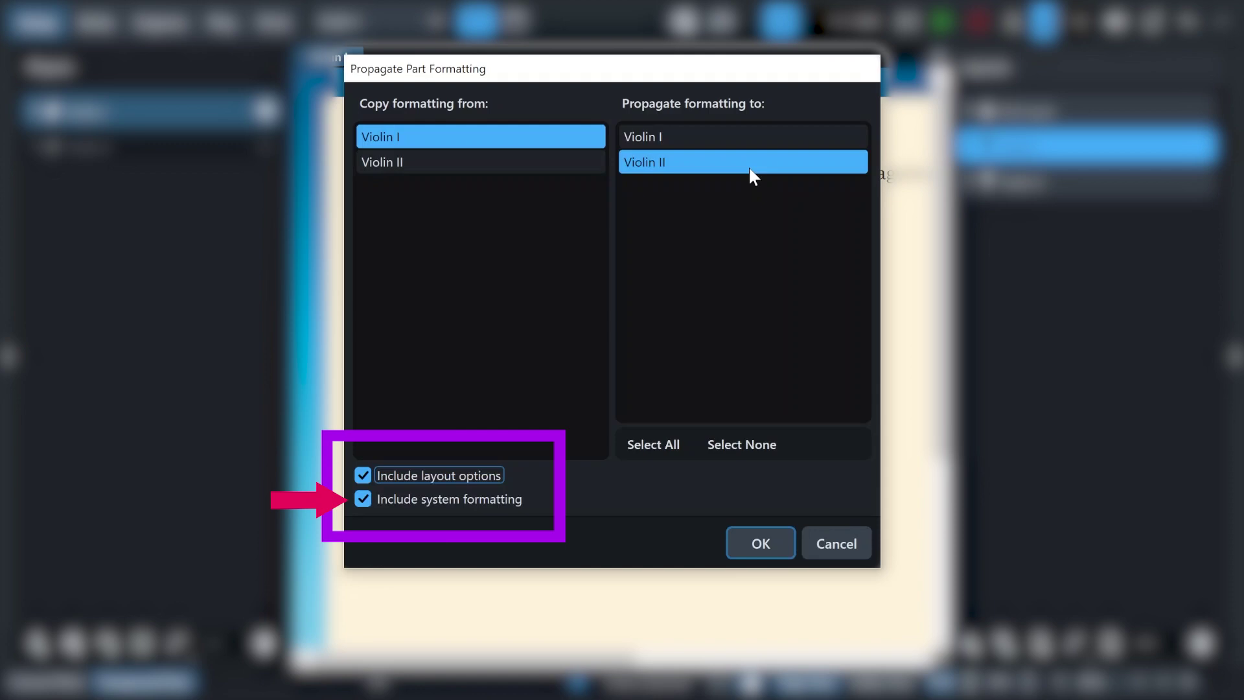
pyautogui.click(496, 503)
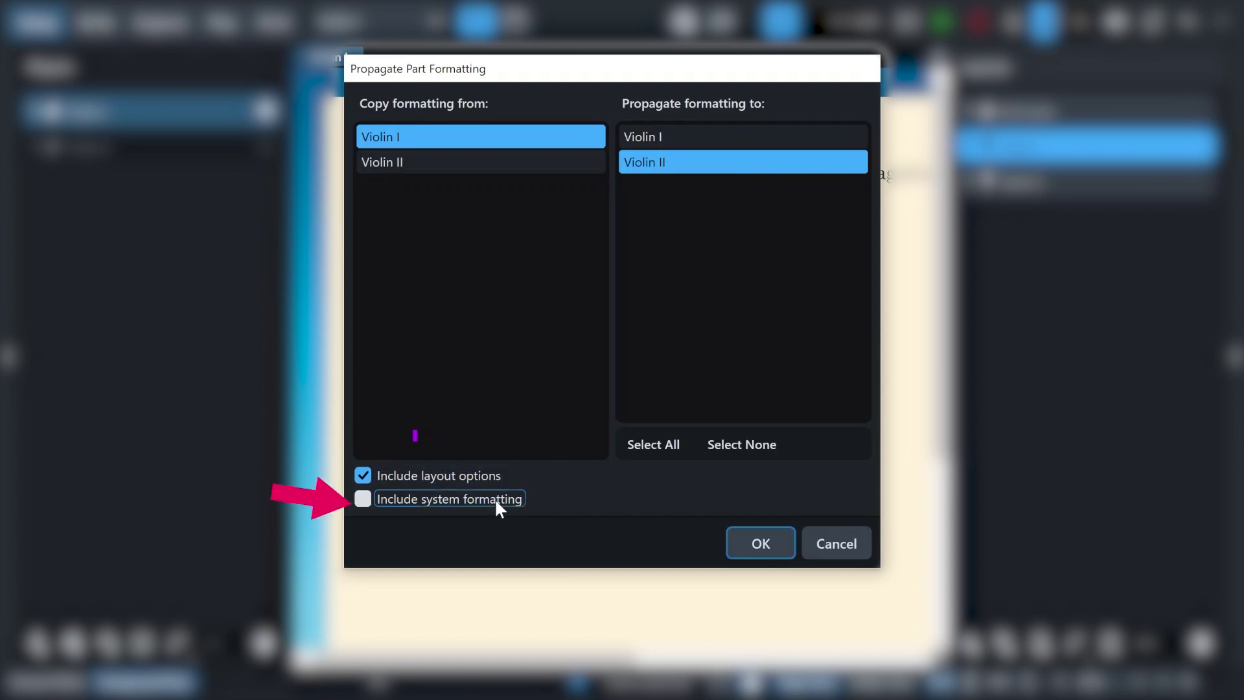
pyautogui.click(760, 542)
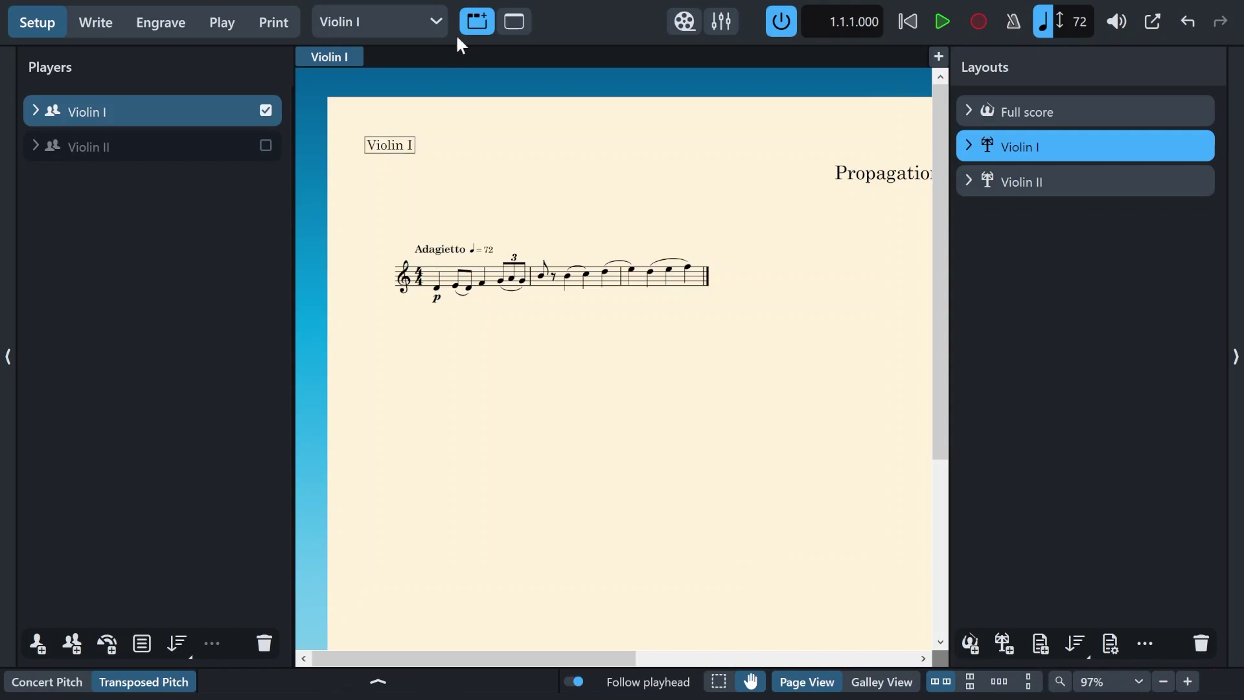
pyautogui.click(416, 28)
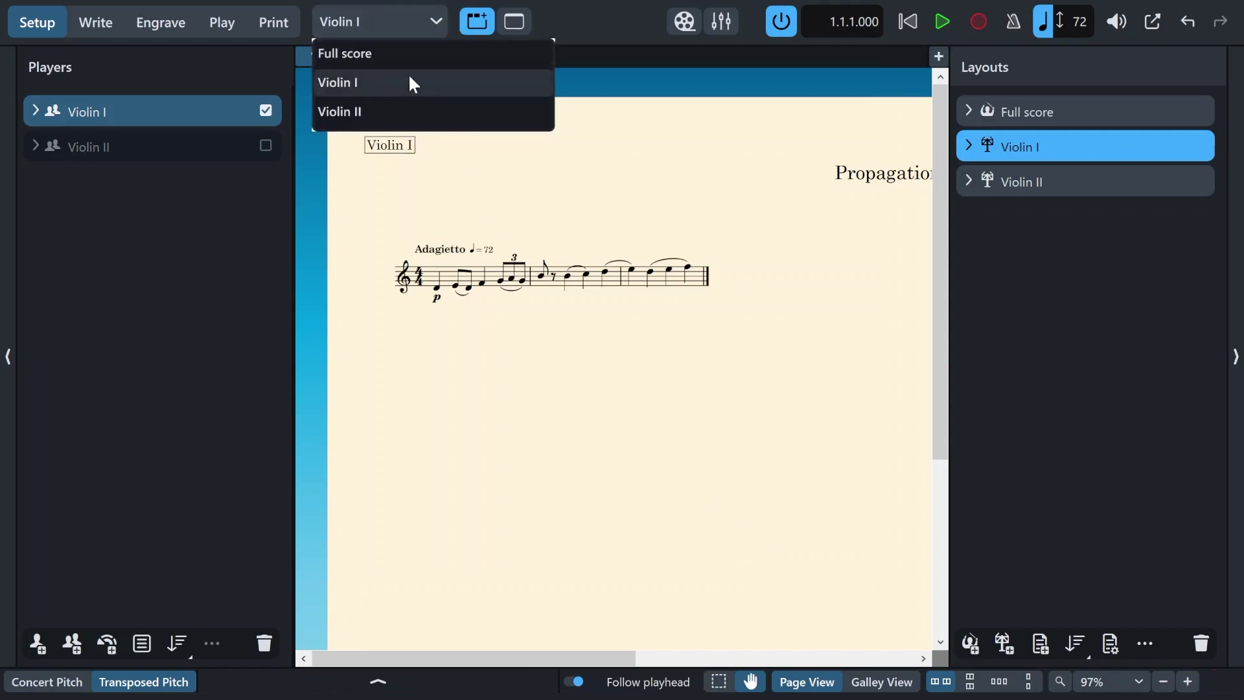
pyautogui.click(407, 112)
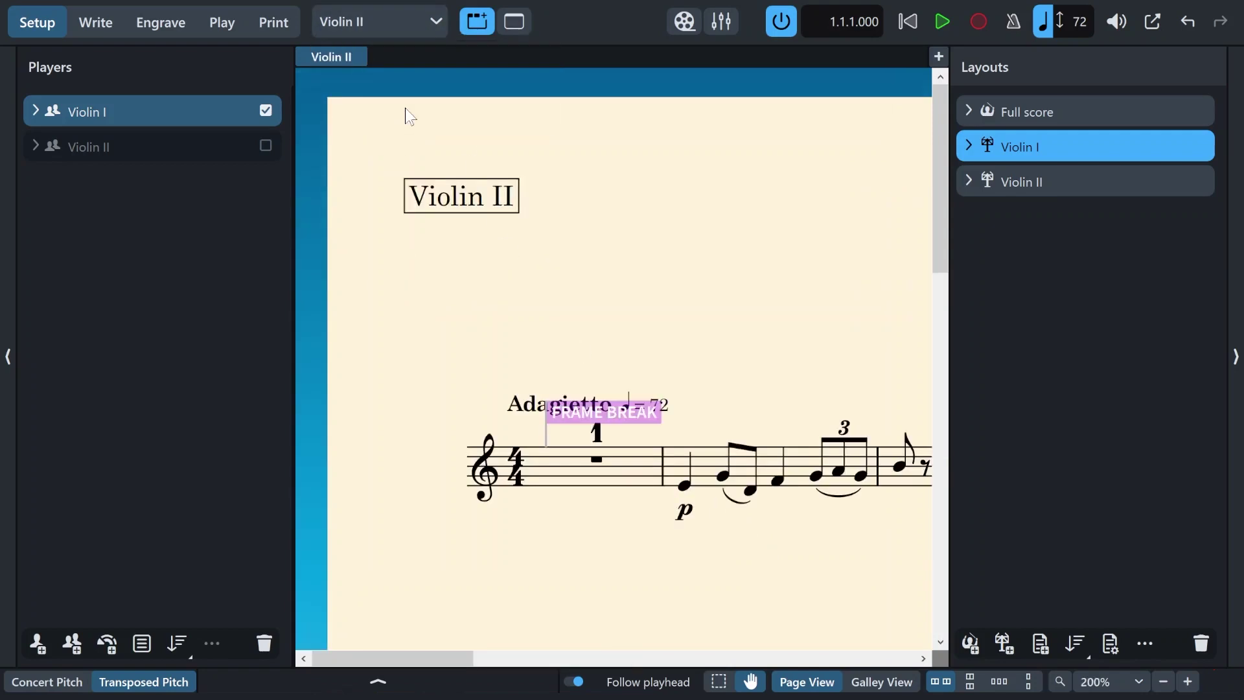
pyautogui.moveTo(824, 301); pyautogui.dragTo(502, 244)
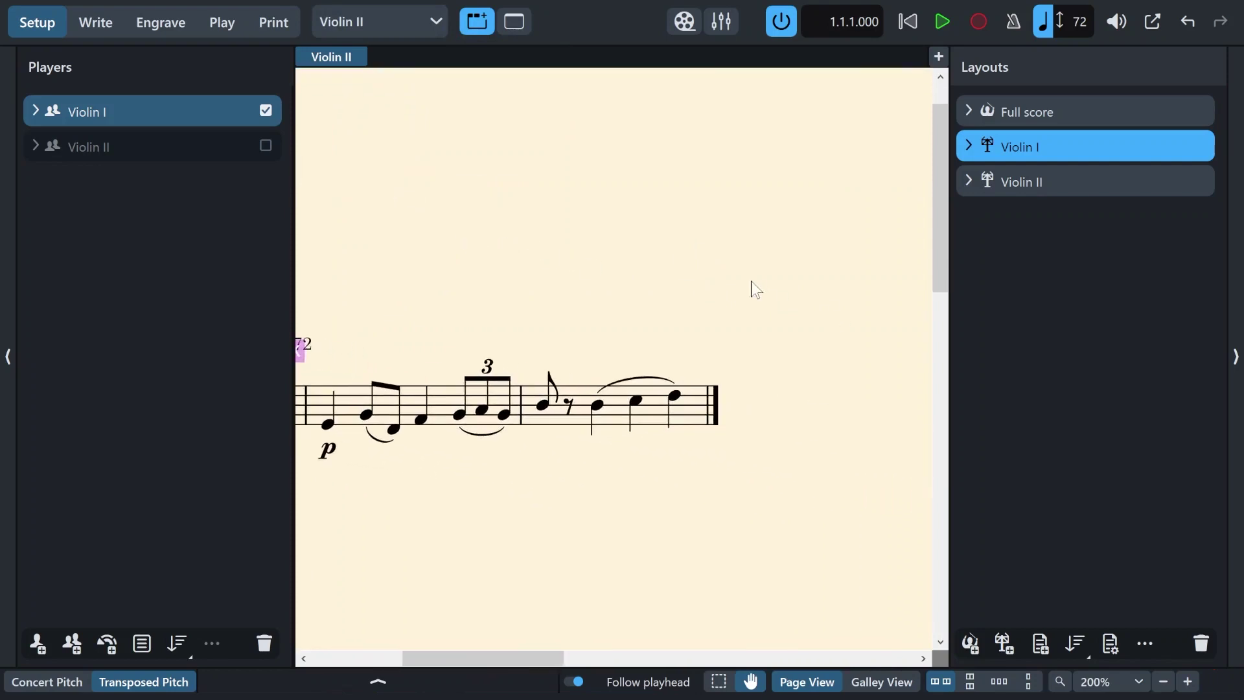
pyautogui.scroll(-3, 753, 287)
pyautogui.scroll(-3, 724, 322)
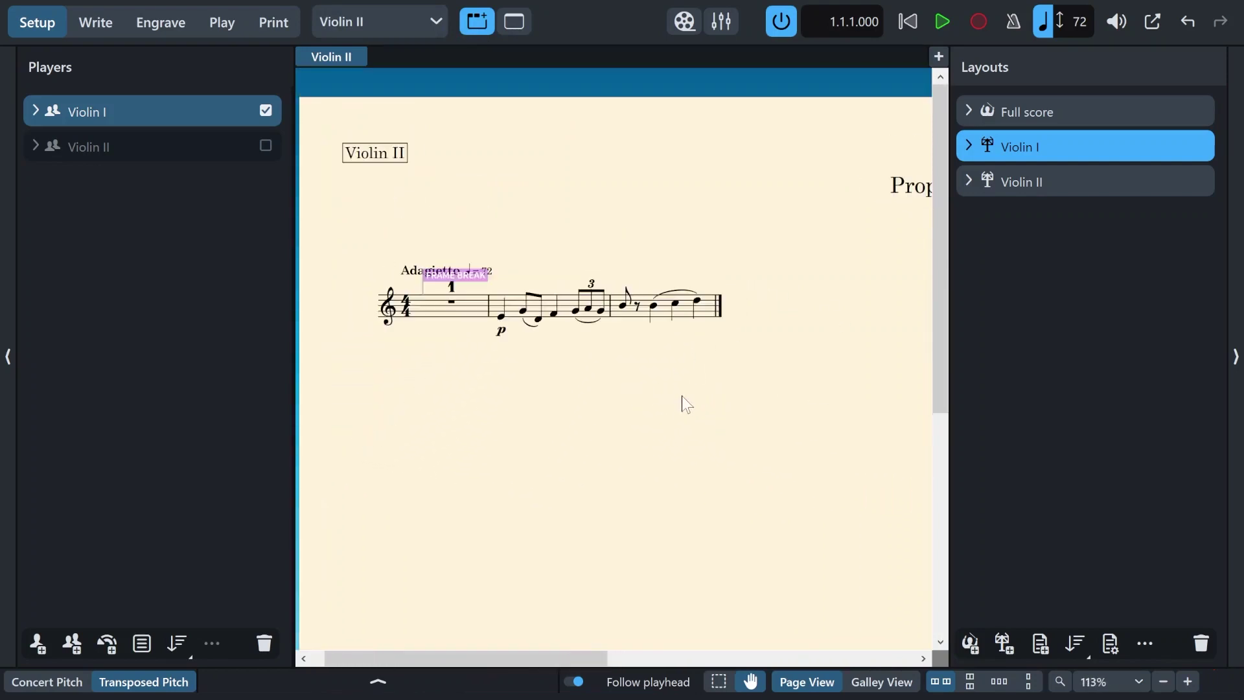
pyautogui.scroll(-1, 687, 403)
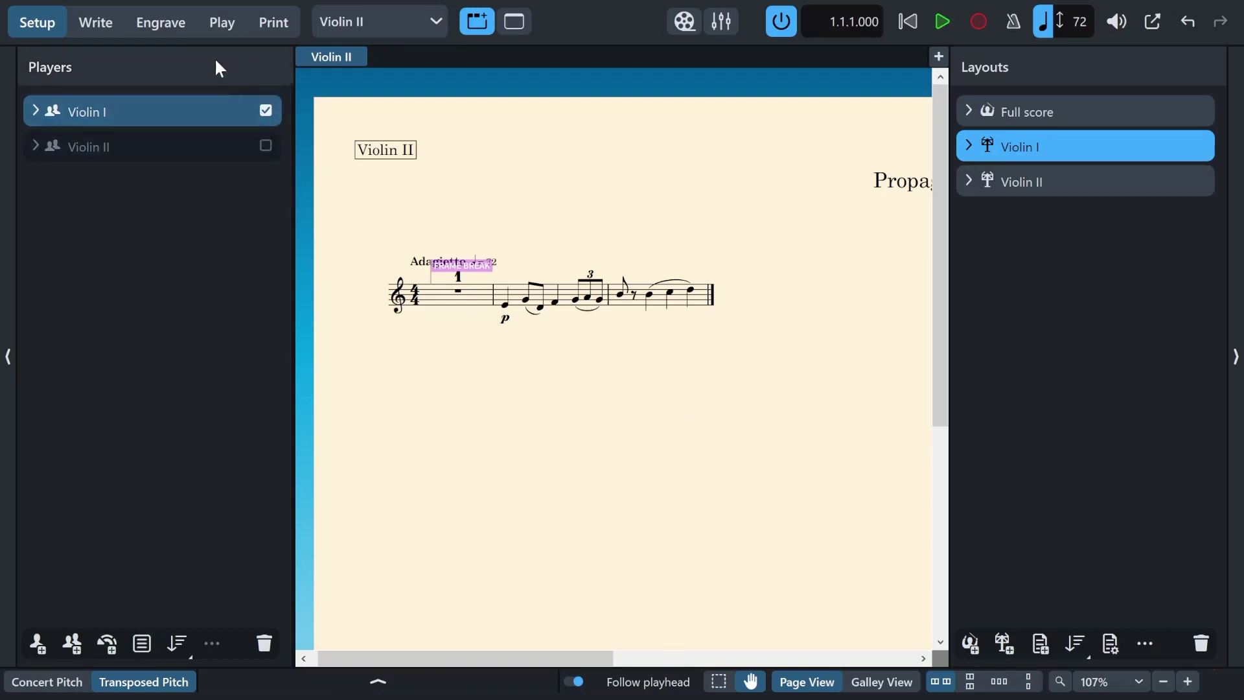
# Step: In Engrave mode, add a system break at the first eighth note of bar 3
pyautogui.click(179, 14)
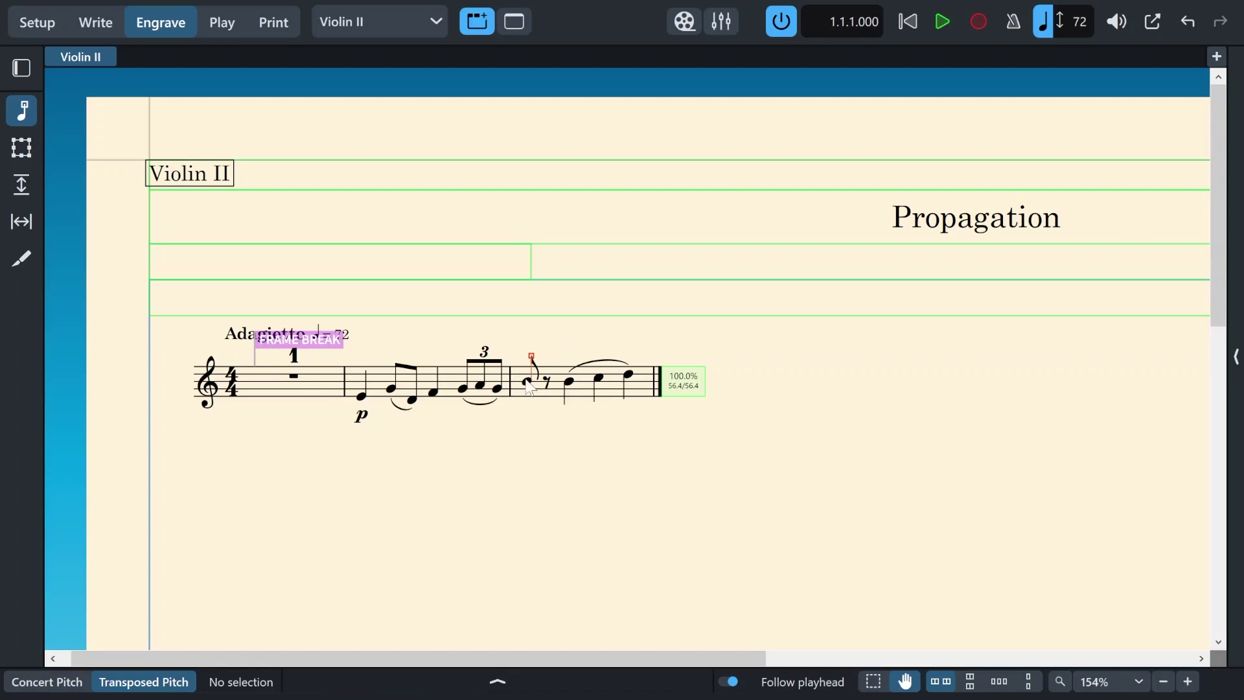
pyautogui.click(528, 382)
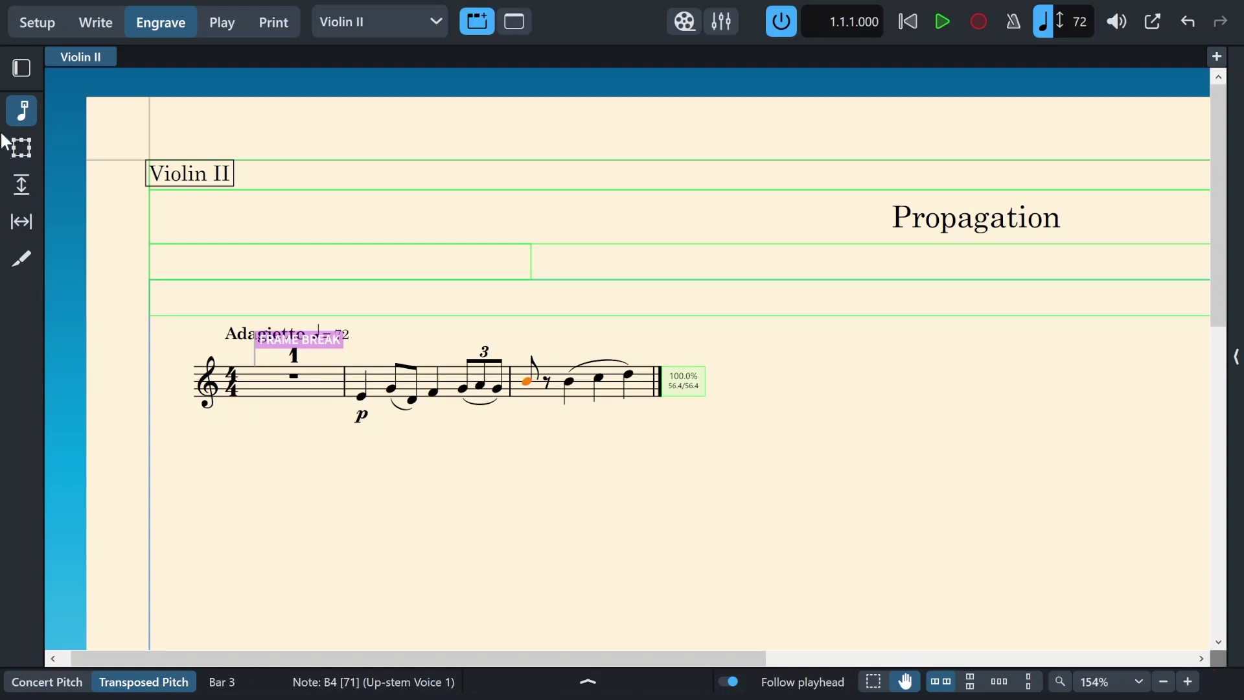
pyautogui.click(20, 74)
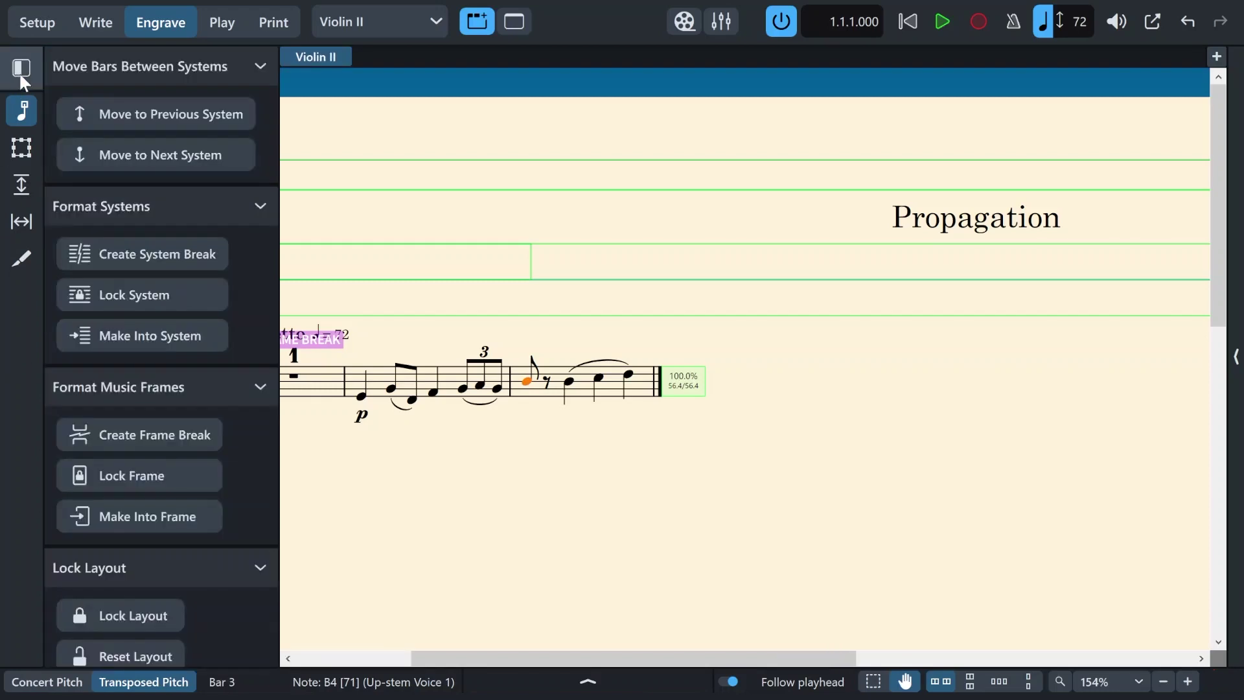
pyautogui.click(194, 255)
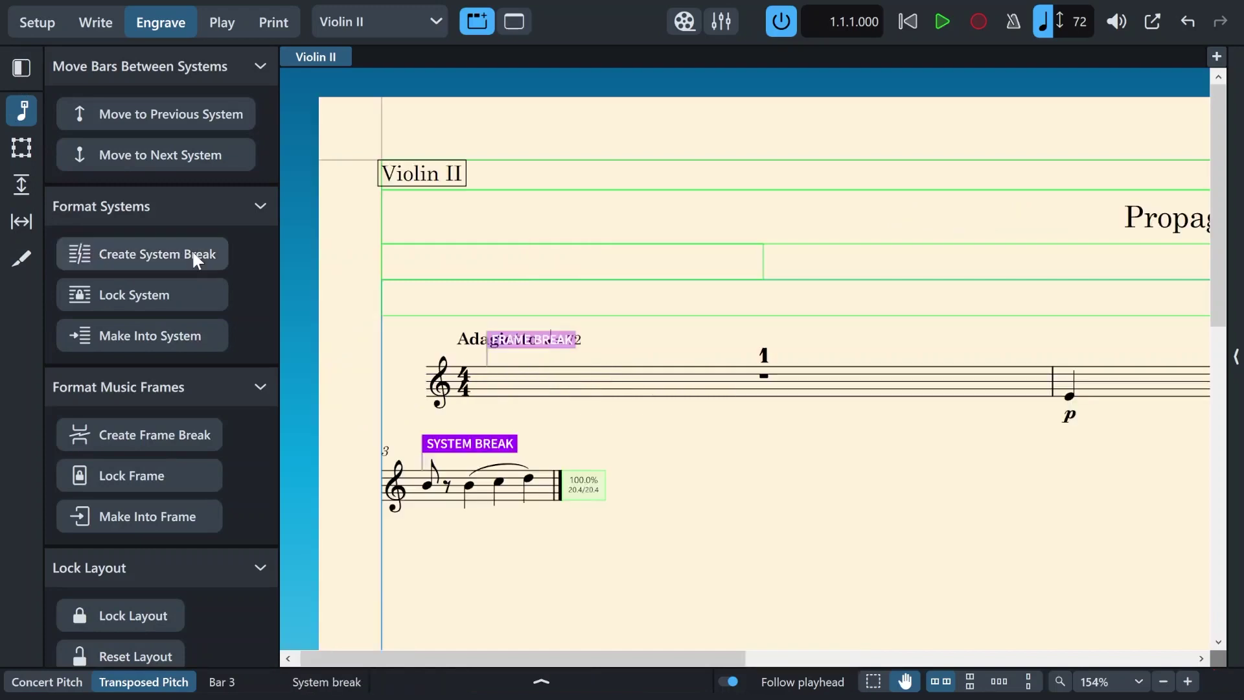
pyautogui.moveTo(1135, 508); pyautogui.dragTo(986, 469)
pyautogui.hotkey('ctrl', '-')
pyautogui.hotkey('ctrl', '-')
pyautogui.hotkey('ctrl', '-')
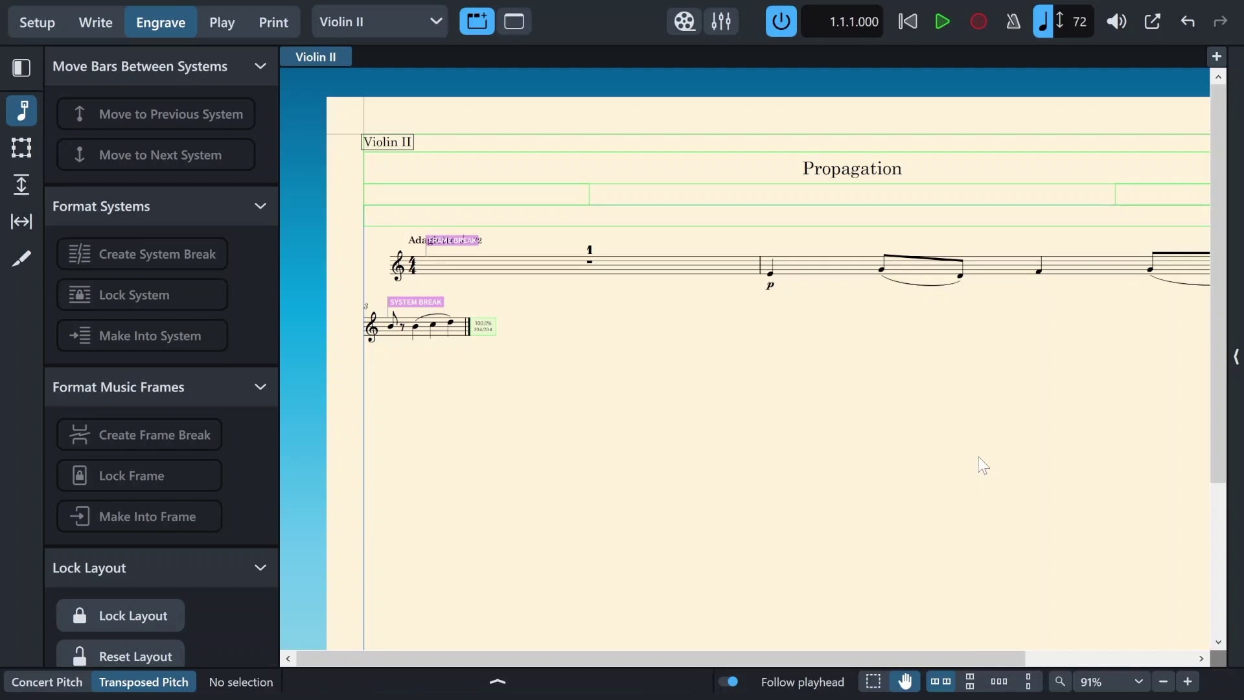
# Step: Open the Violin I part layout in a new tab beside the Violin II tab
pyautogui.hotkey('ctrl', '0')
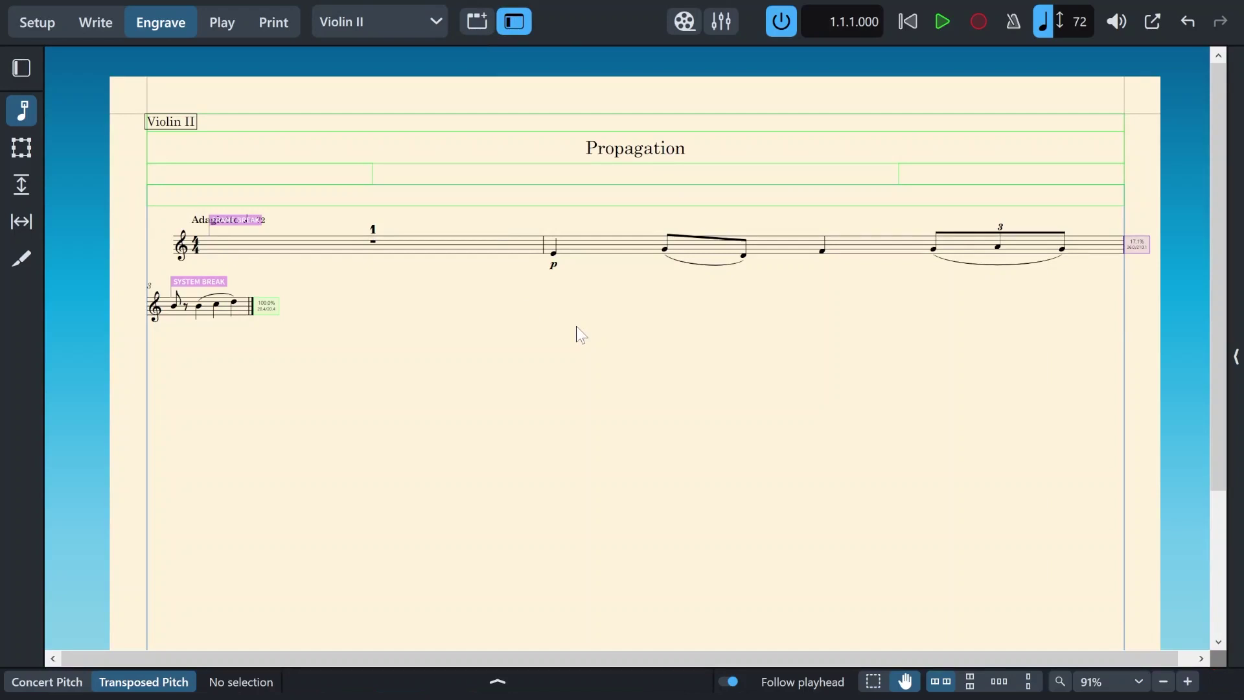
pyautogui.click(478, 20)
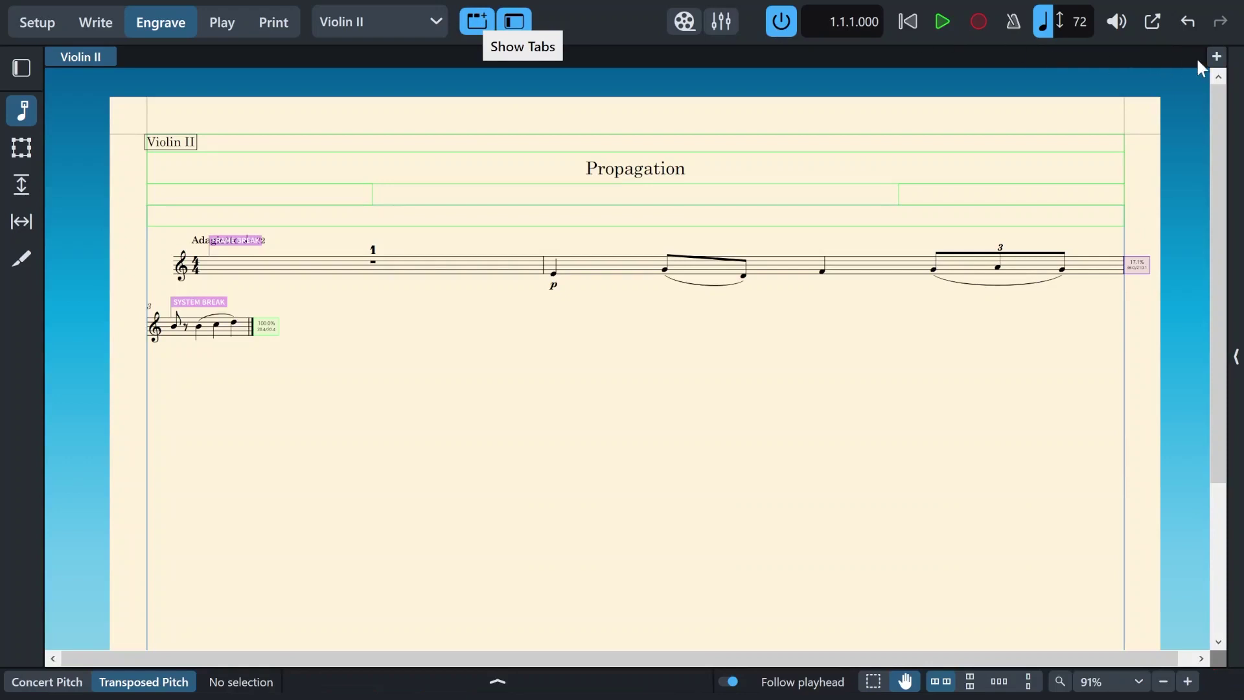
pyautogui.click(1216, 56)
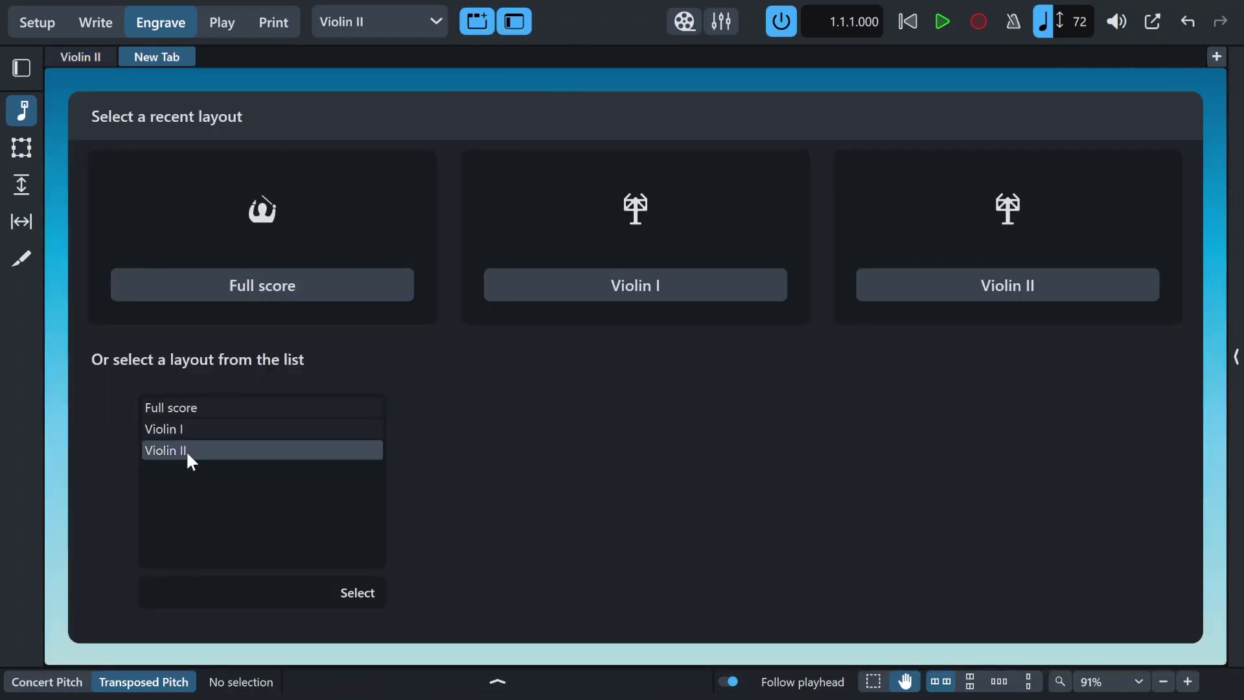
pyautogui.click(196, 430)
pyautogui.click(347, 586)
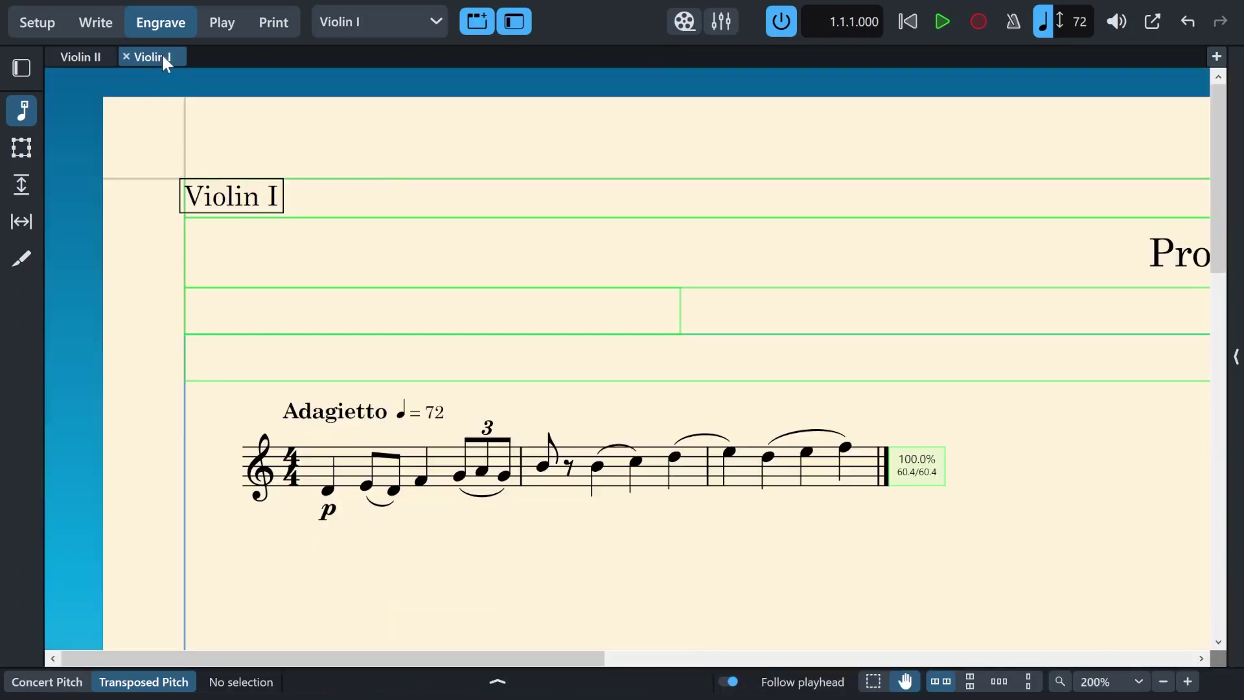
# Step: Split the Violin II and Violin I tabs vertically, zoom both panes out, then return to Setup mode
pyautogui.rightClick(163, 56)
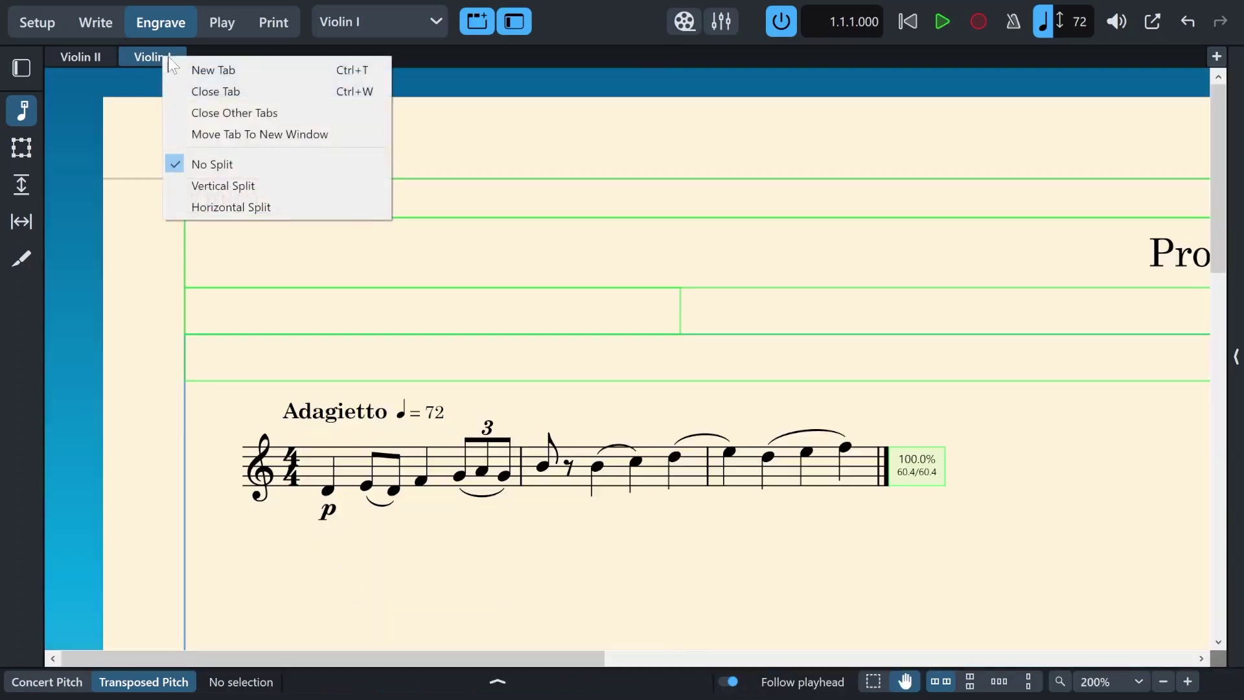
pyautogui.click(232, 186)
pyautogui.click(428, 443)
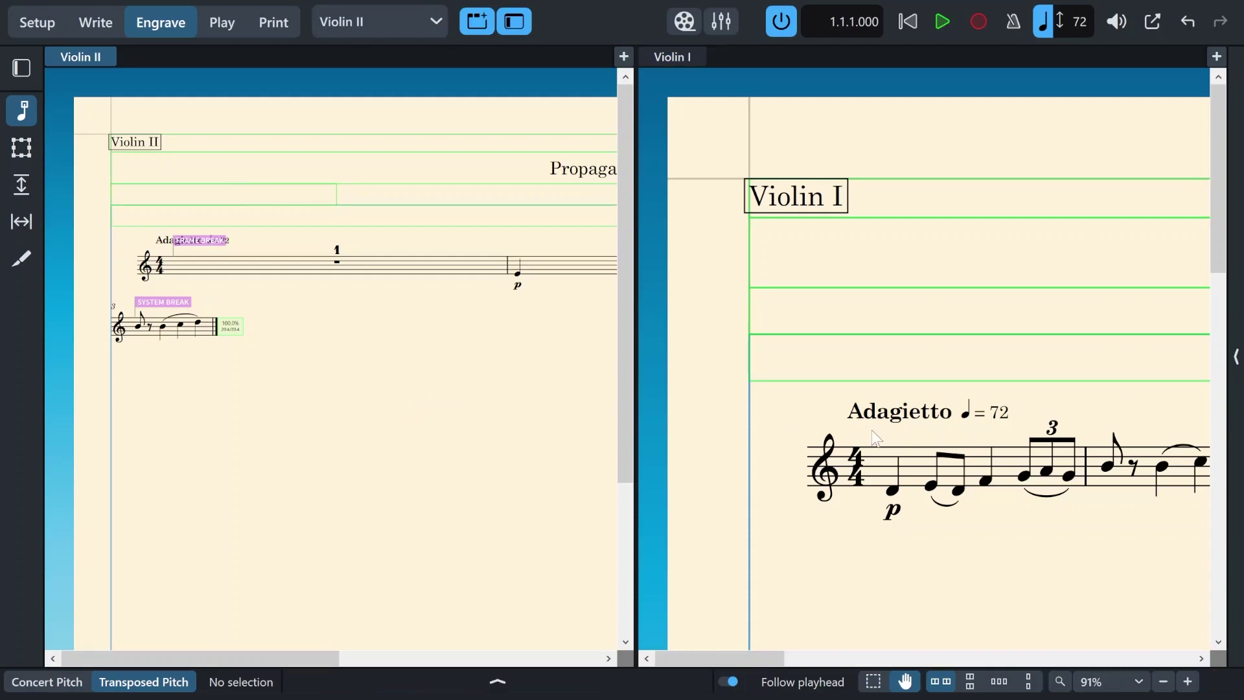
pyautogui.hotkey('ctrl', '-')
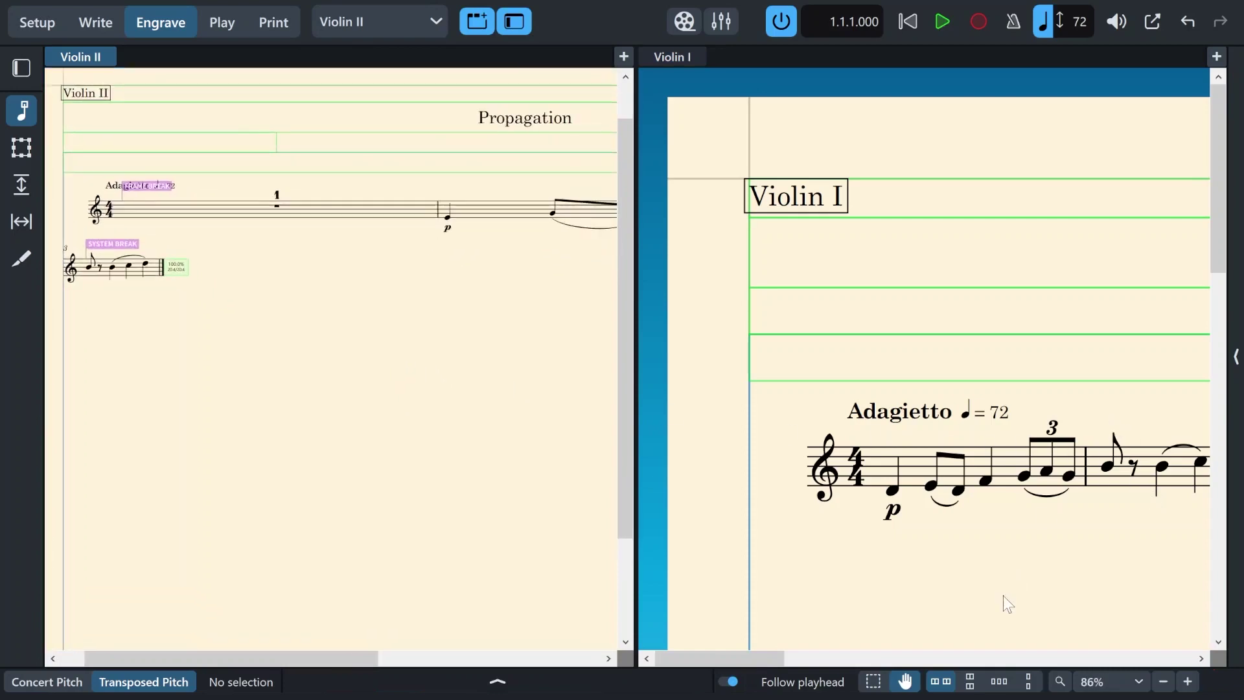
pyautogui.click(998, 577)
pyautogui.hotkey('ctrl', '-')
pyautogui.hotkey('ctrl', '-')
pyautogui.hotkey('ctrl', '-')
pyautogui.hotkey('ctrl', '-')
pyautogui.hotkey('ctrl', '-')
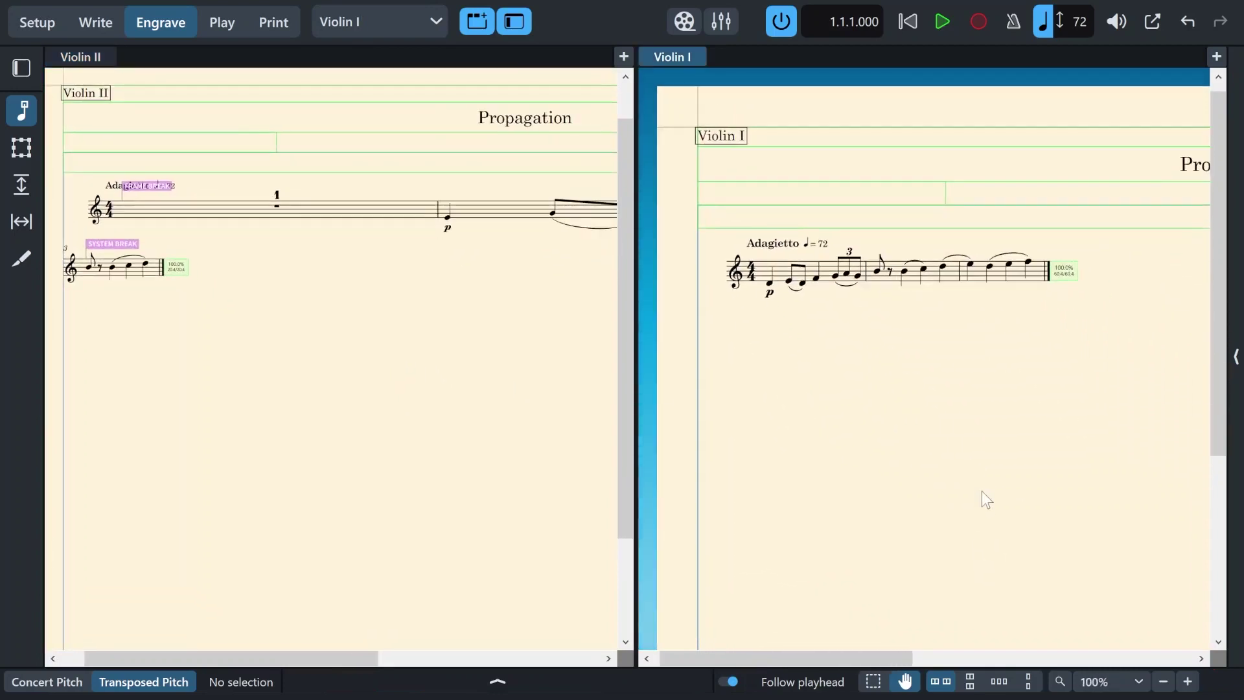
pyautogui.click(24, 15)
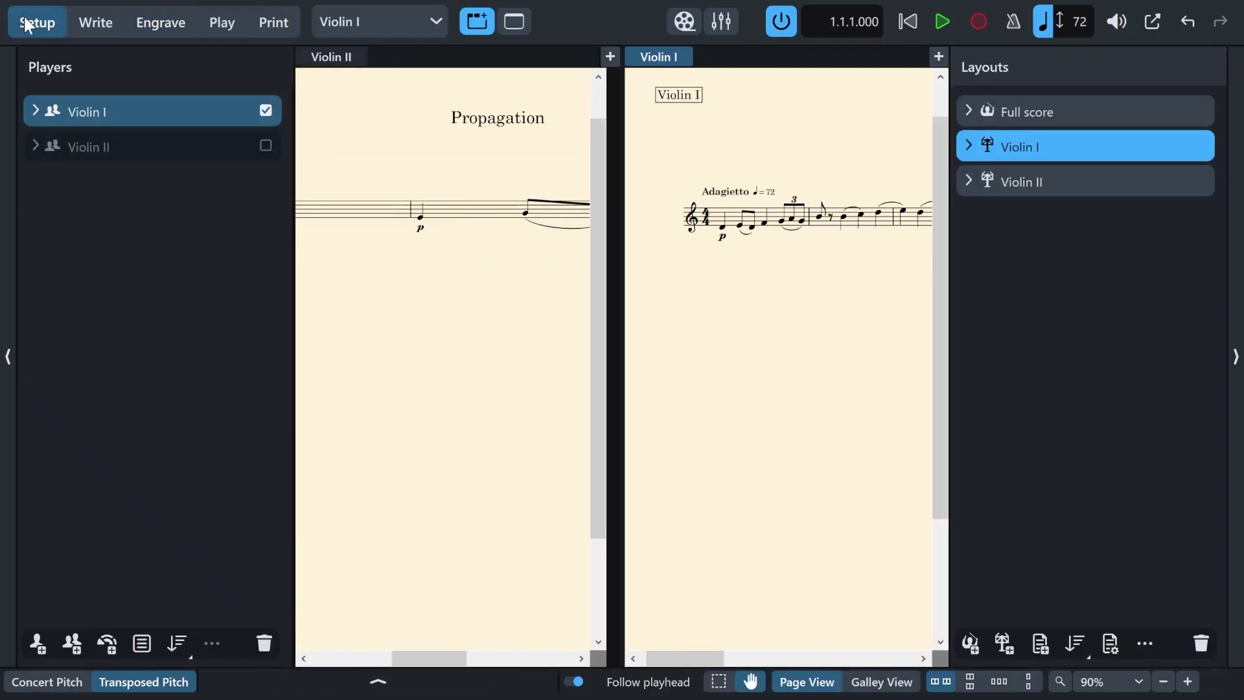
# Step: Set Propagate Part Formatting to copy Violin II's layout options and system formatting onto Violin I
pyautogui.rightClick(1030, 152)
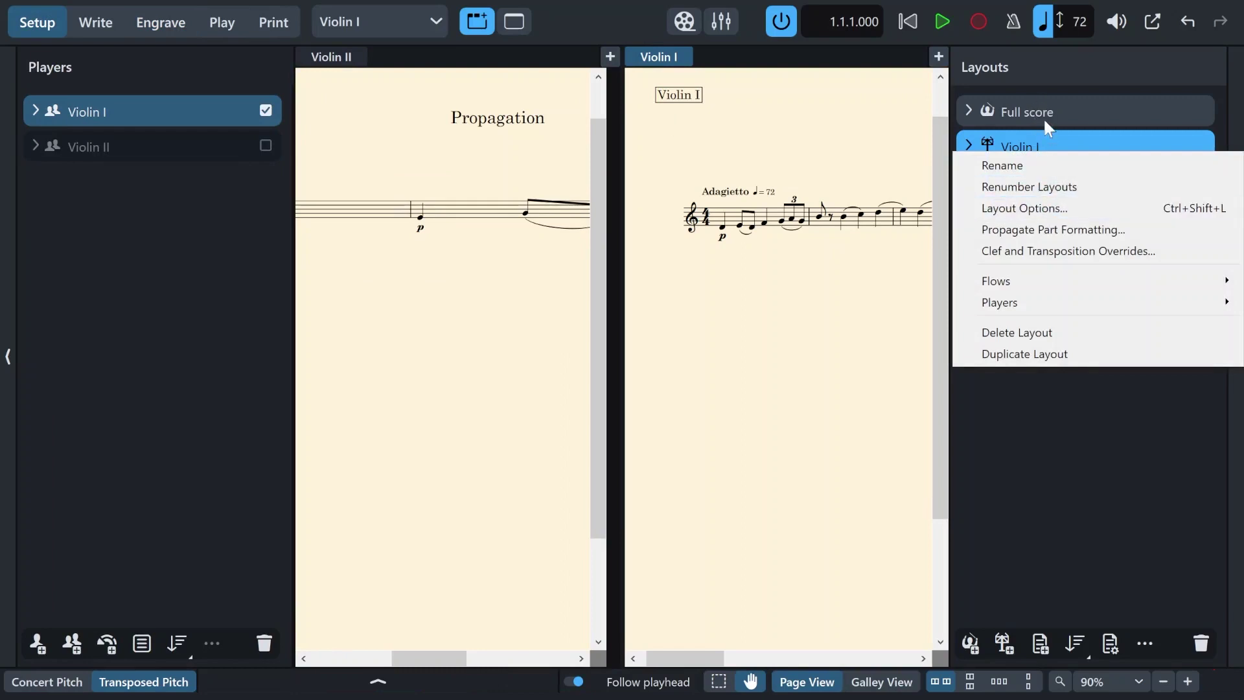
pyautogui.click(1086, 225)
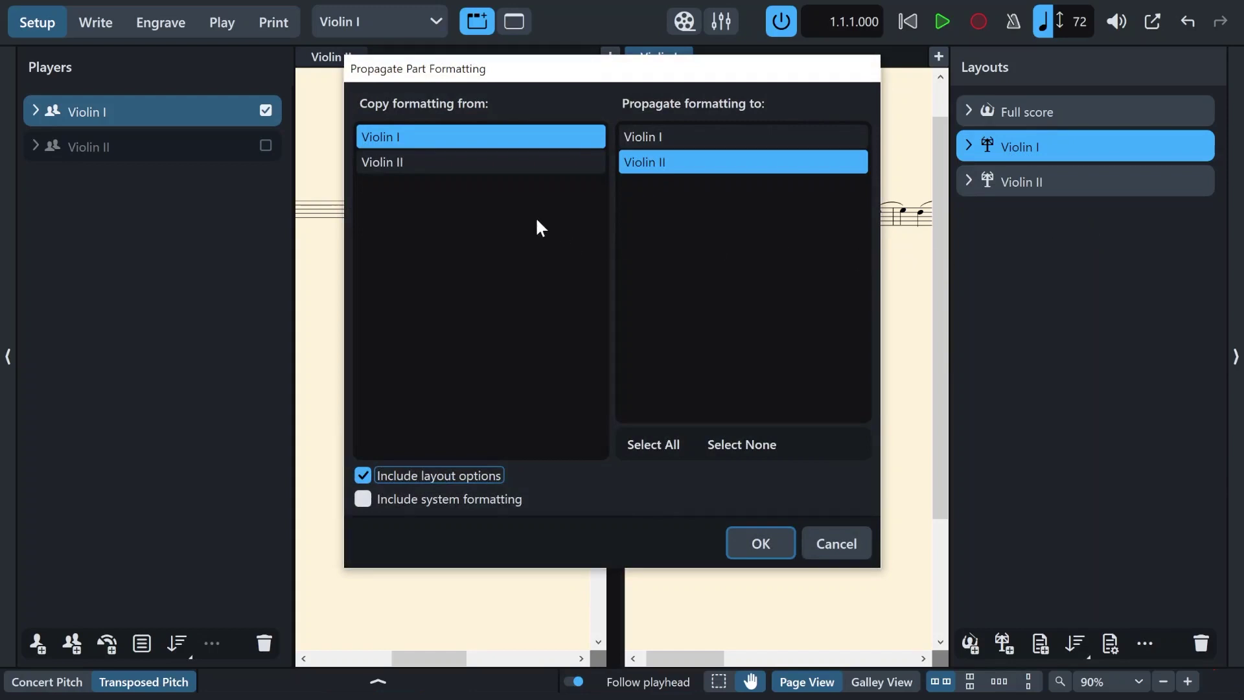
pyautogui.click(487, 163)
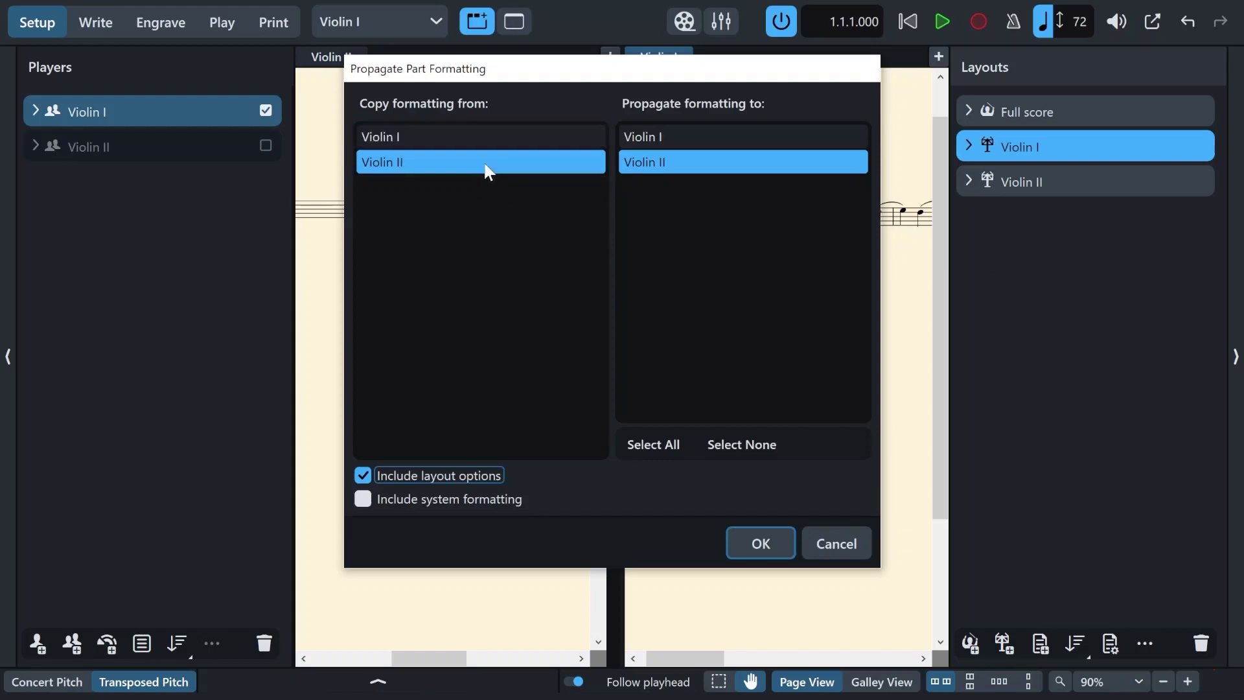
pyautogui.click(713, 145)
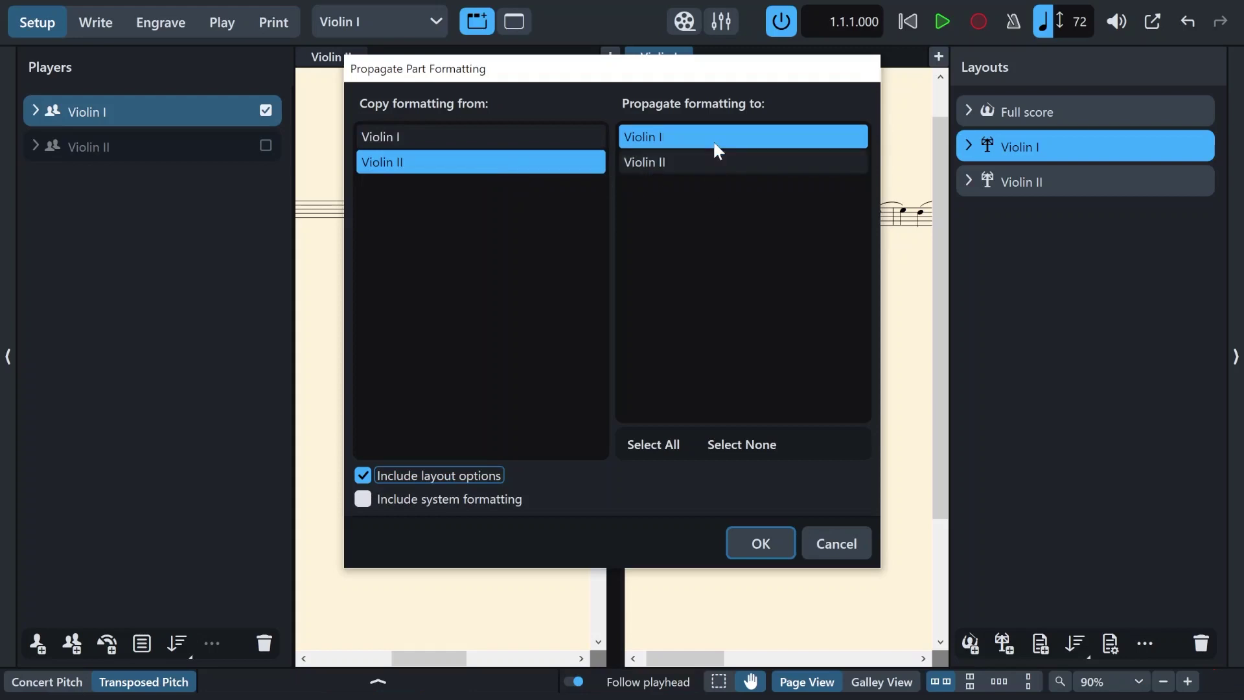
pyautogui.click(488, 499)
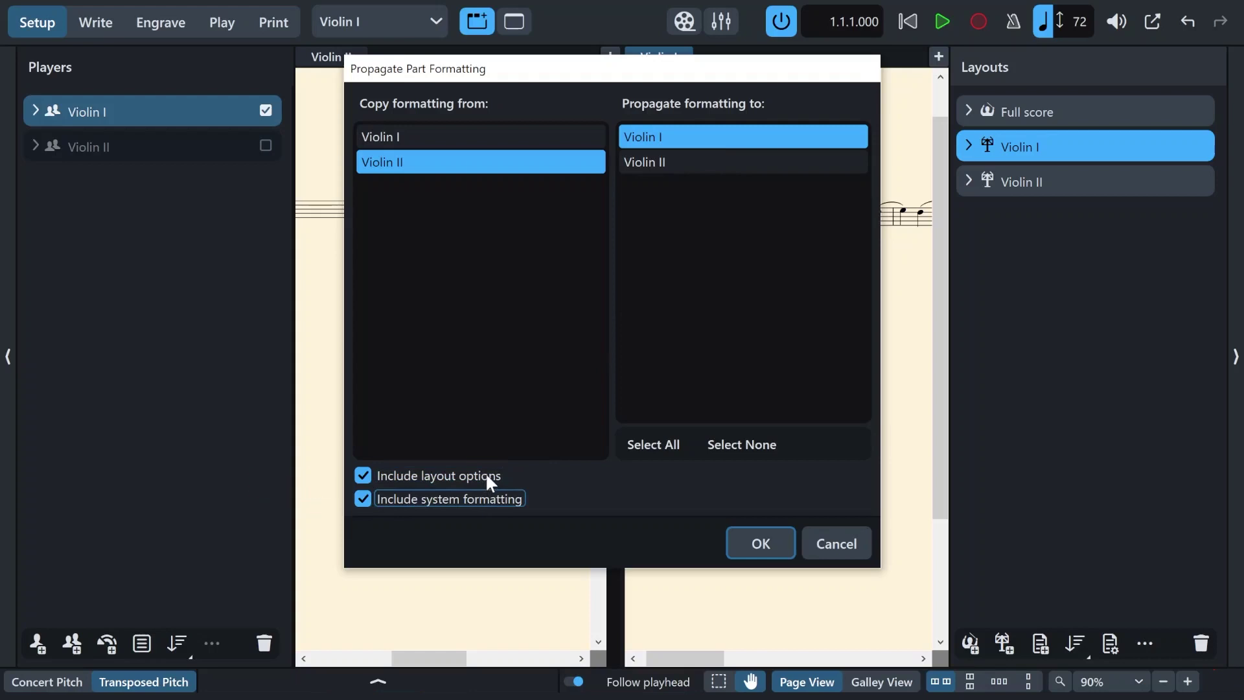
pyautogui.click(485, 473)
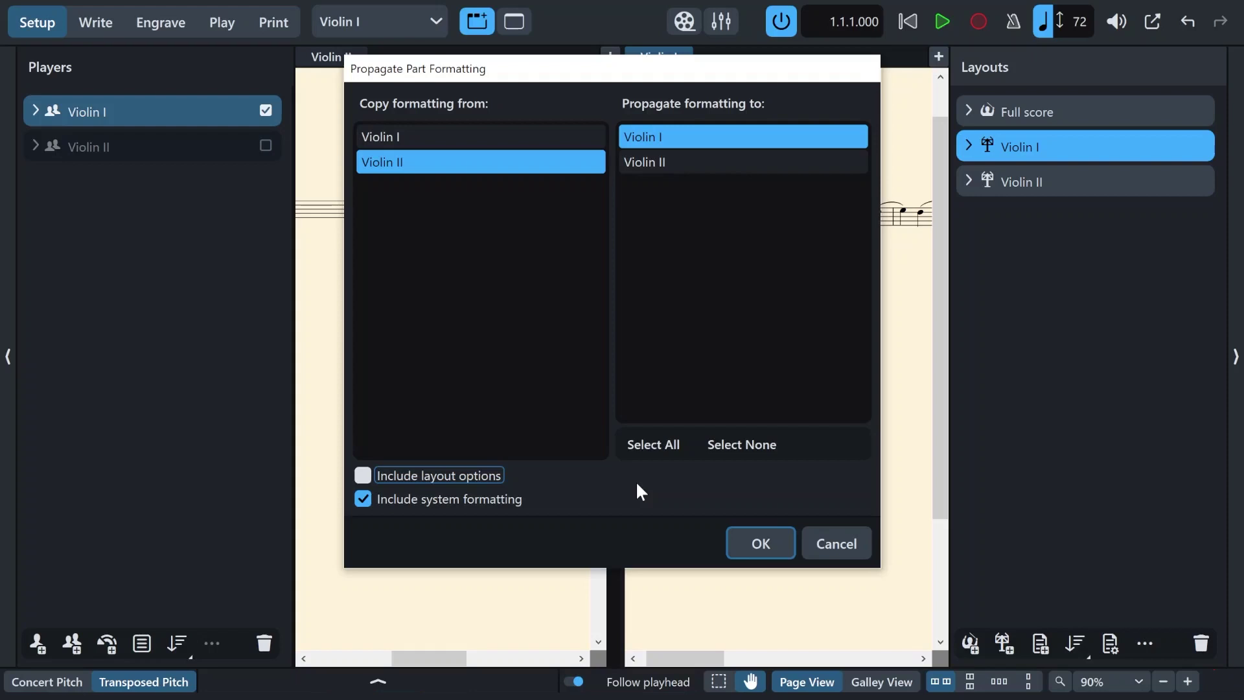
pyautogui.click(463, 475)
pyautogui.click(752, 551)
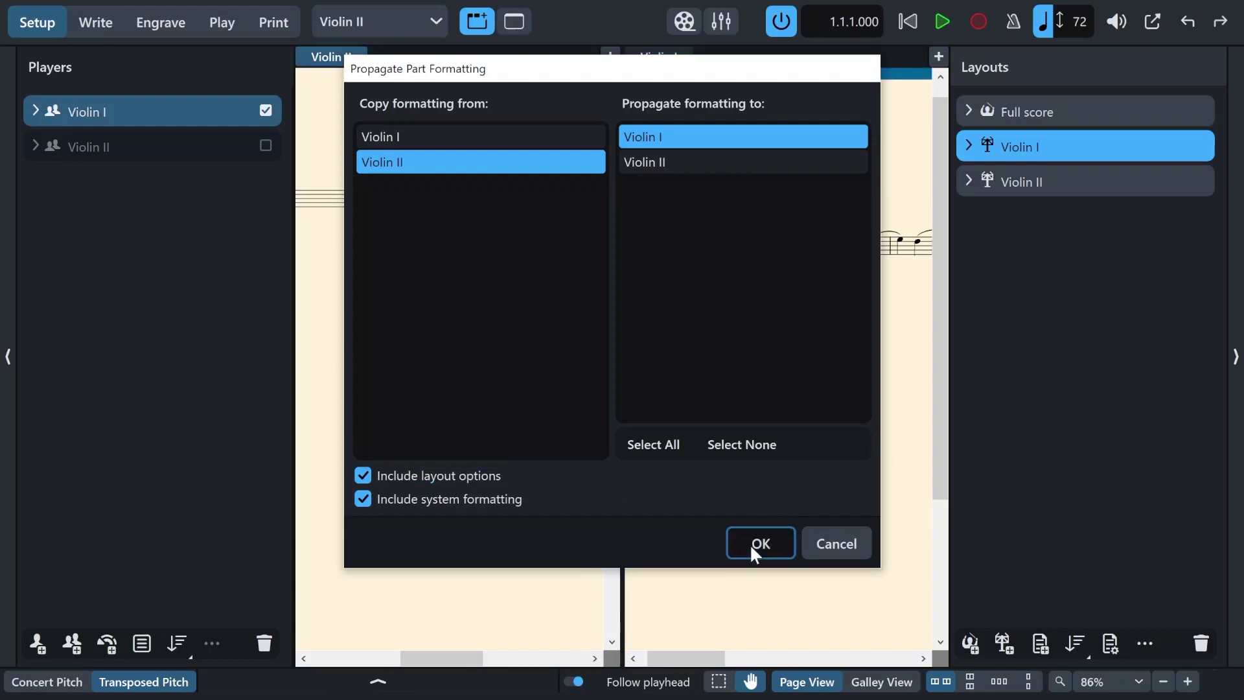
# Step: Confirm the propagation so Violin I breaks at bar 3, then collapse both side panels
pyautogui.click(749, 543)
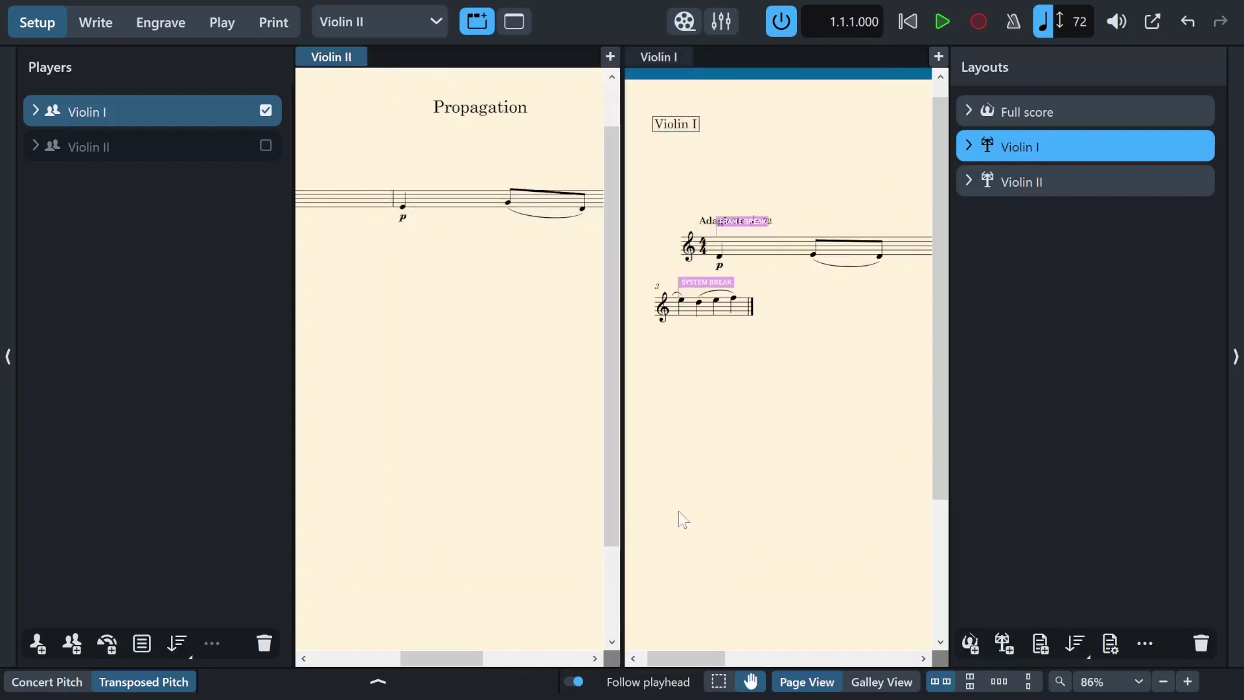
pyautogui.click(3, 347)
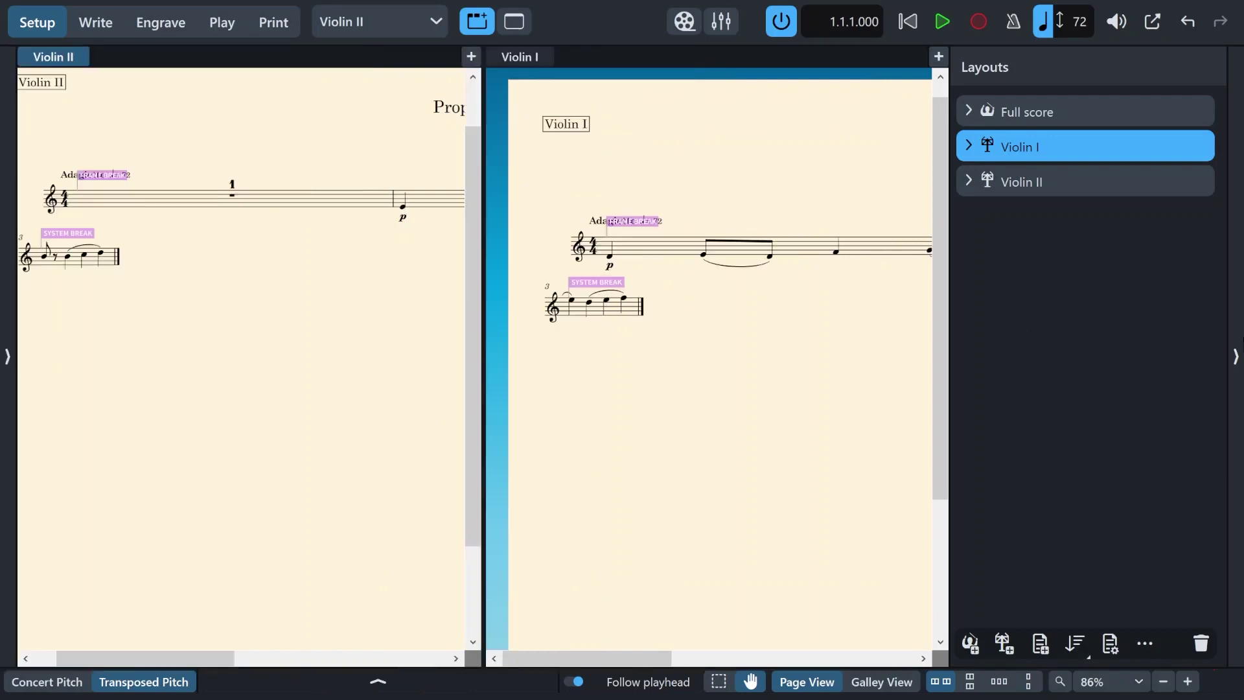
pyautogui.click(1236, 350)
pyautogui.click(872, 355)
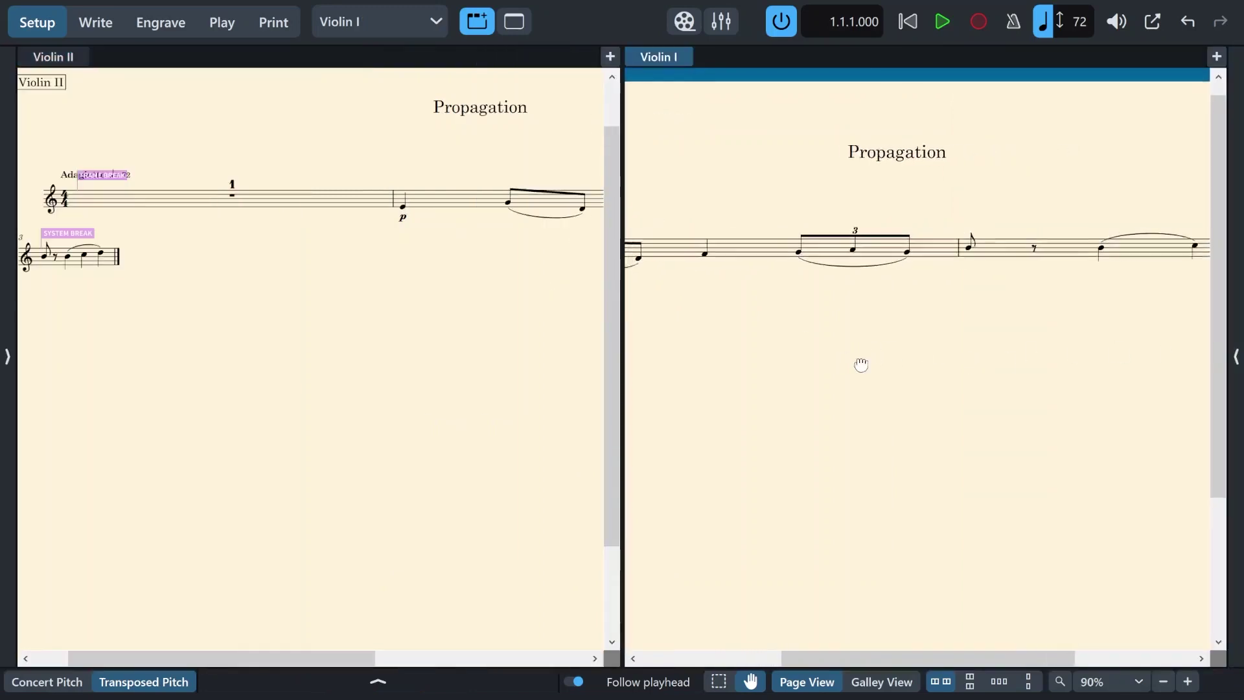
pyautogui.moveTo(948, 412); pyautogui.dragTo(1070, 334)
pyautogui.moveTo(492, 324)
pyautogui.mouseDown()
pyautogui.moveTo(208, 341)
pyautogui.moveTo(492, 344)
pyautogui.mouseUp()
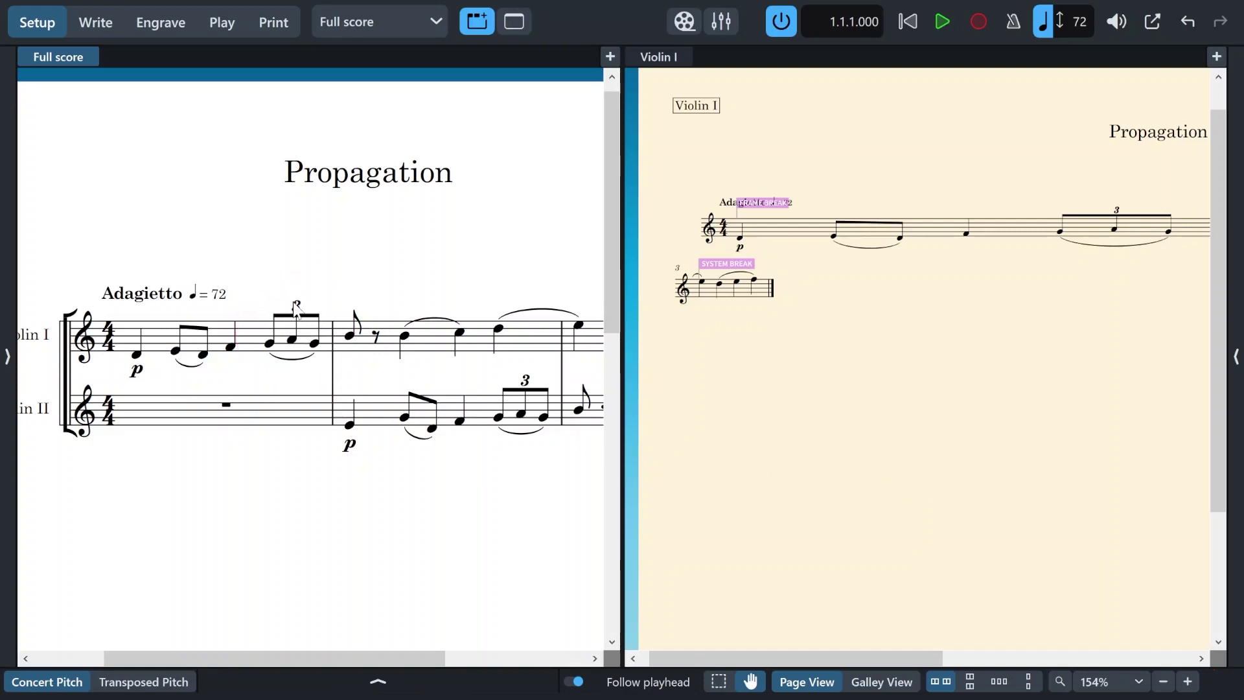
# Step: Set the full score's bar 1 triplet number to a 3:2 ratio with note value
pyautogui.click(159, 22)
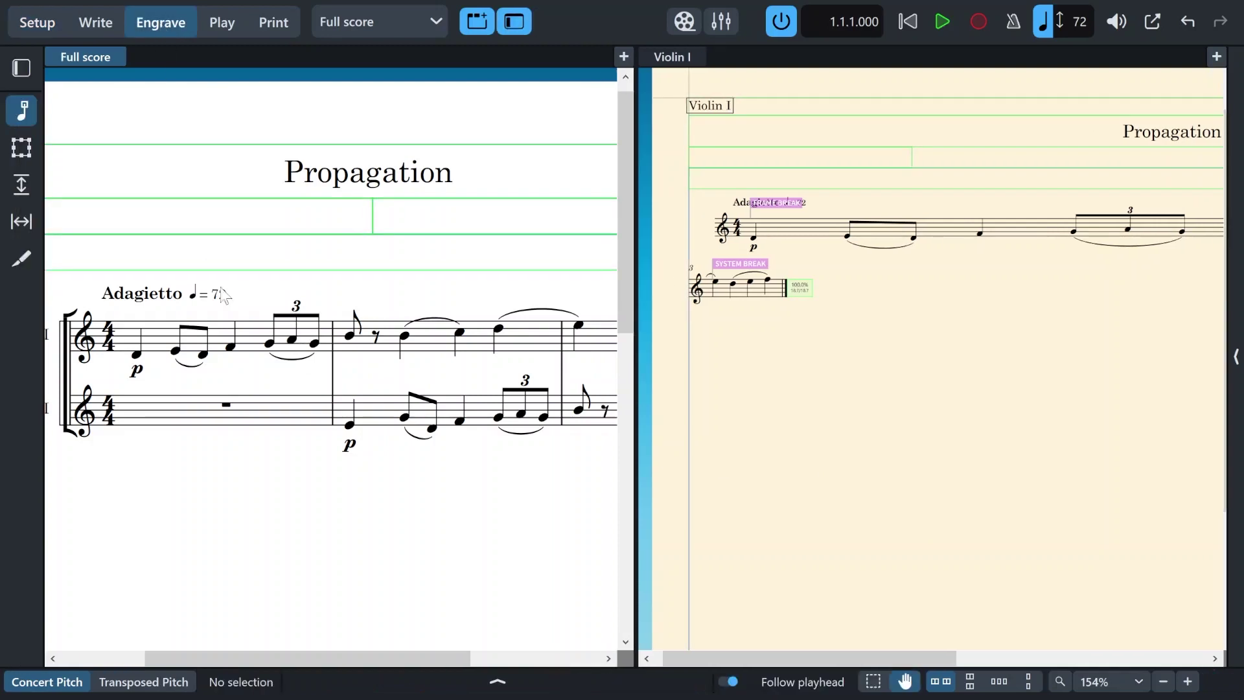
pyautogui.click(497, 680)
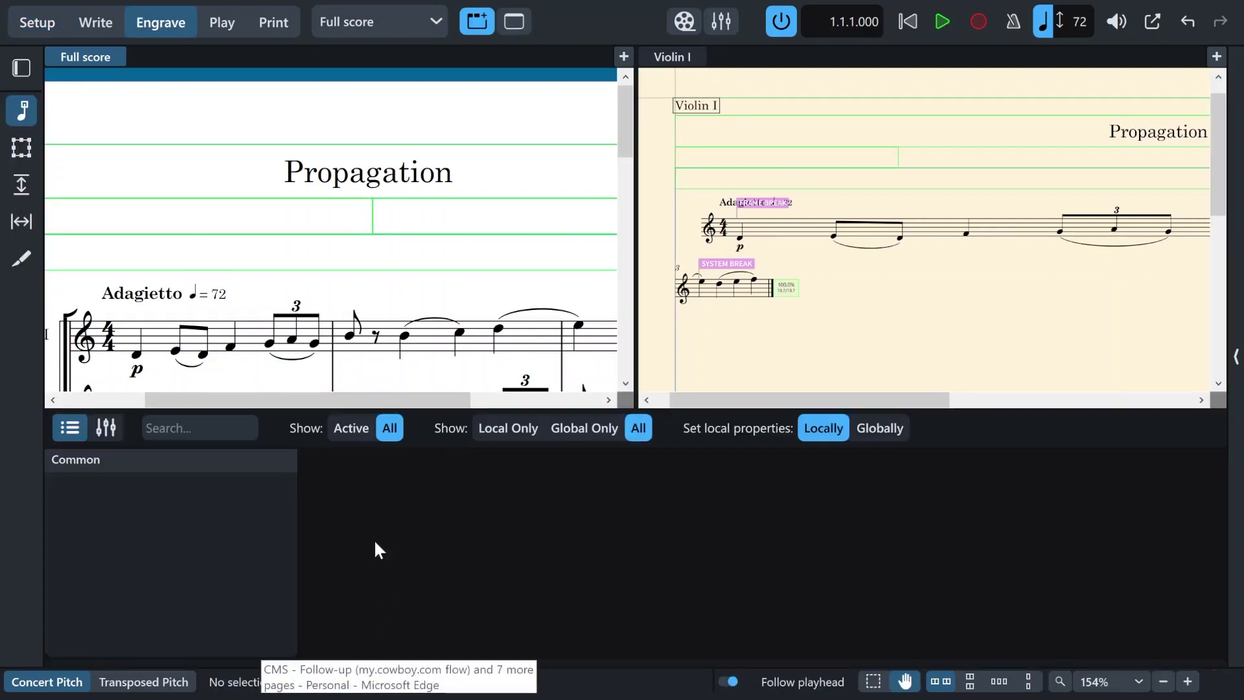
pyautogui.click(298, 310)
pyautogui.click(381, 282)
pyautogui.click(302, 302)
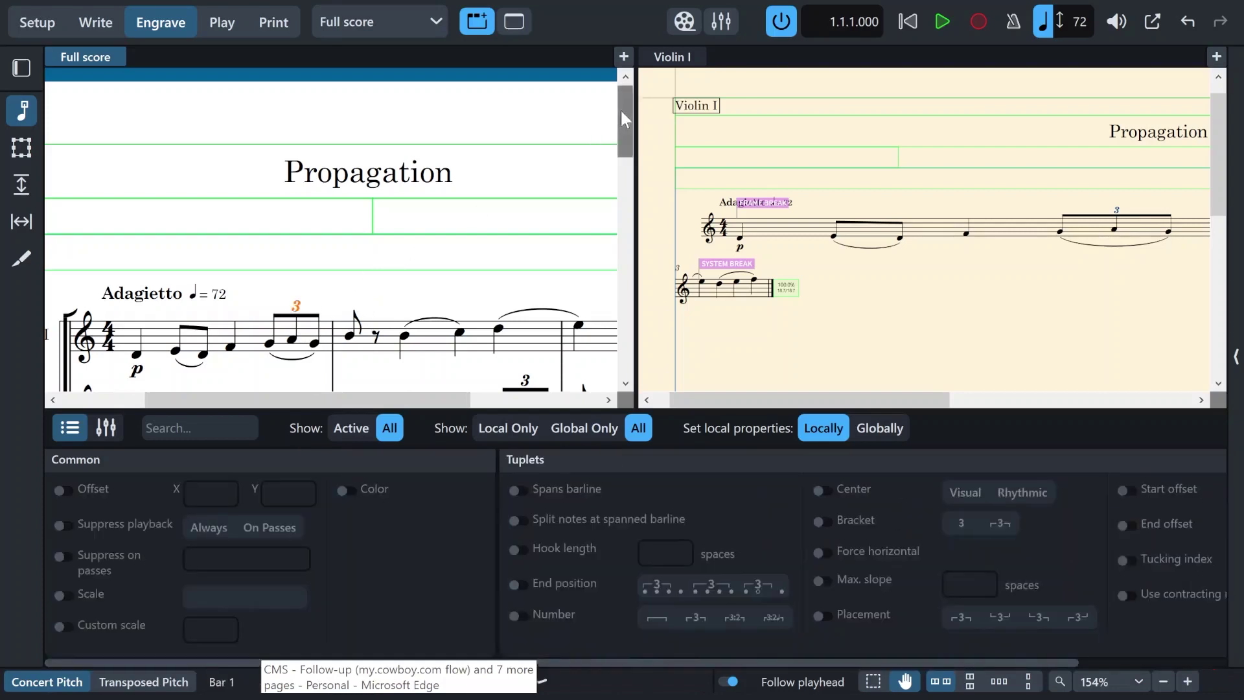
pyautogui.moveTo(621, 113); pyautogui.dragTo(620, 143)
pyautogui.click(521, 615)
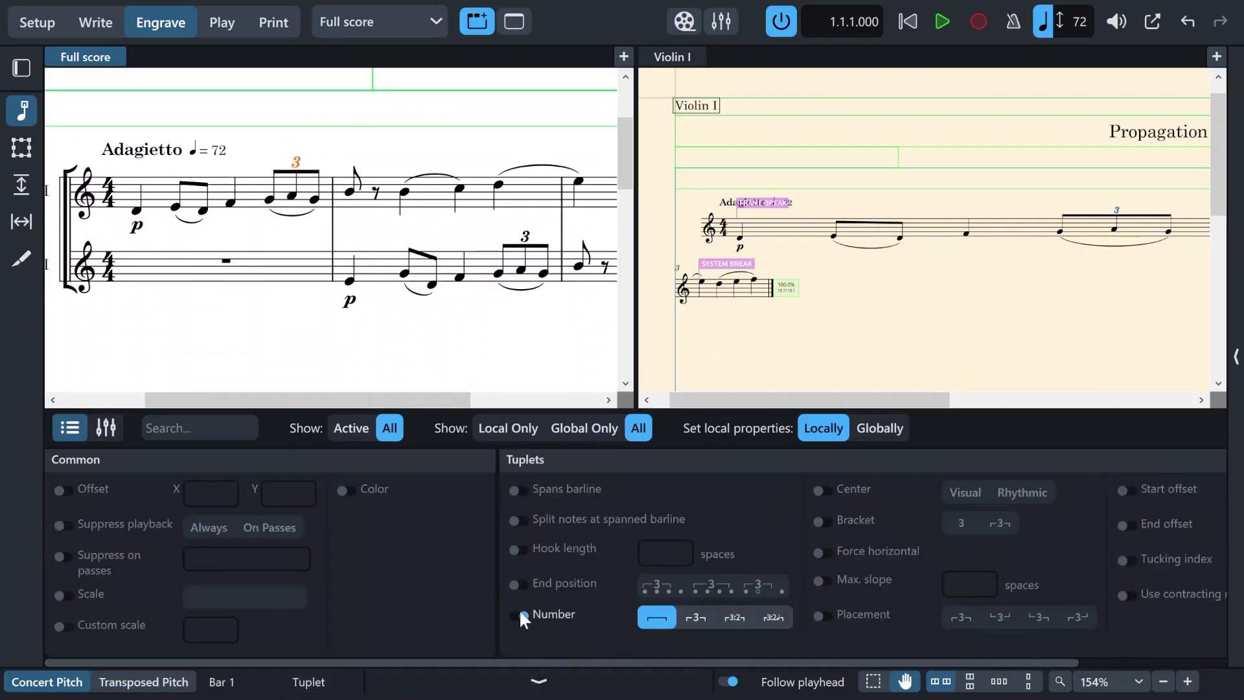
pyautogui.click(736, 618)
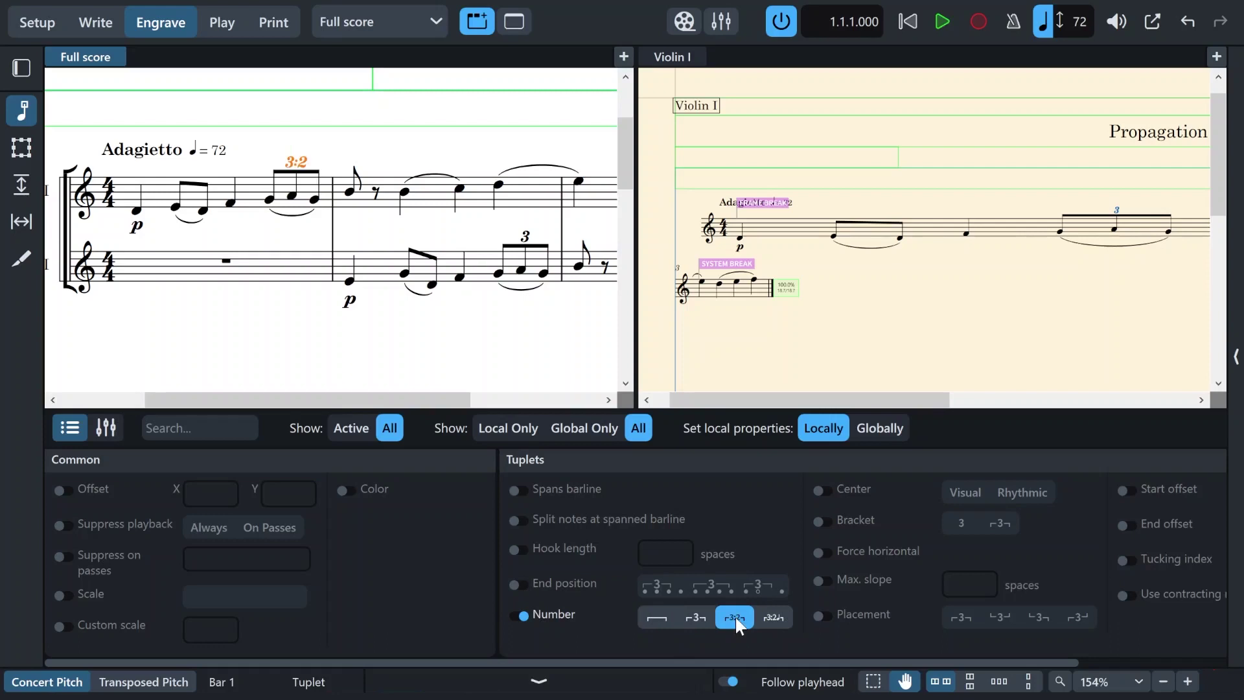
pyautogui.click(771, 617)
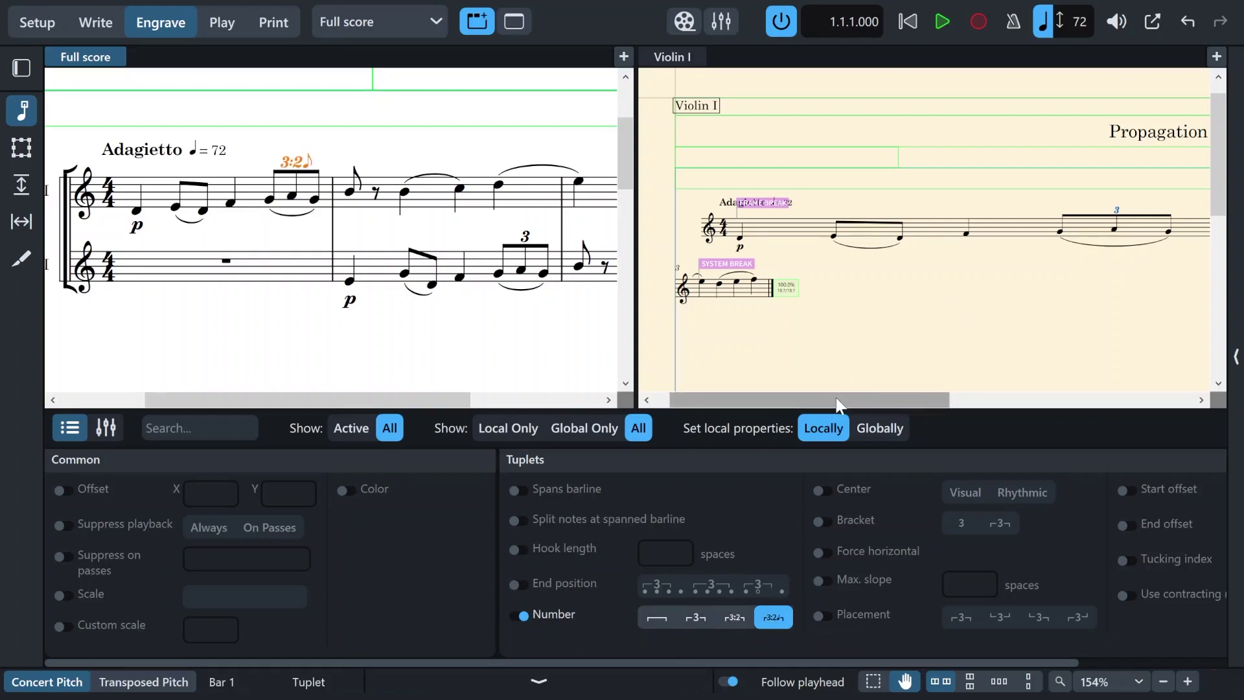
pyautogui.moveTo(836, 398); pyautogui.dragTo(983, 390)
pyautogui.moveTo(878, 281); pyautogui.dragTo(938, 275)
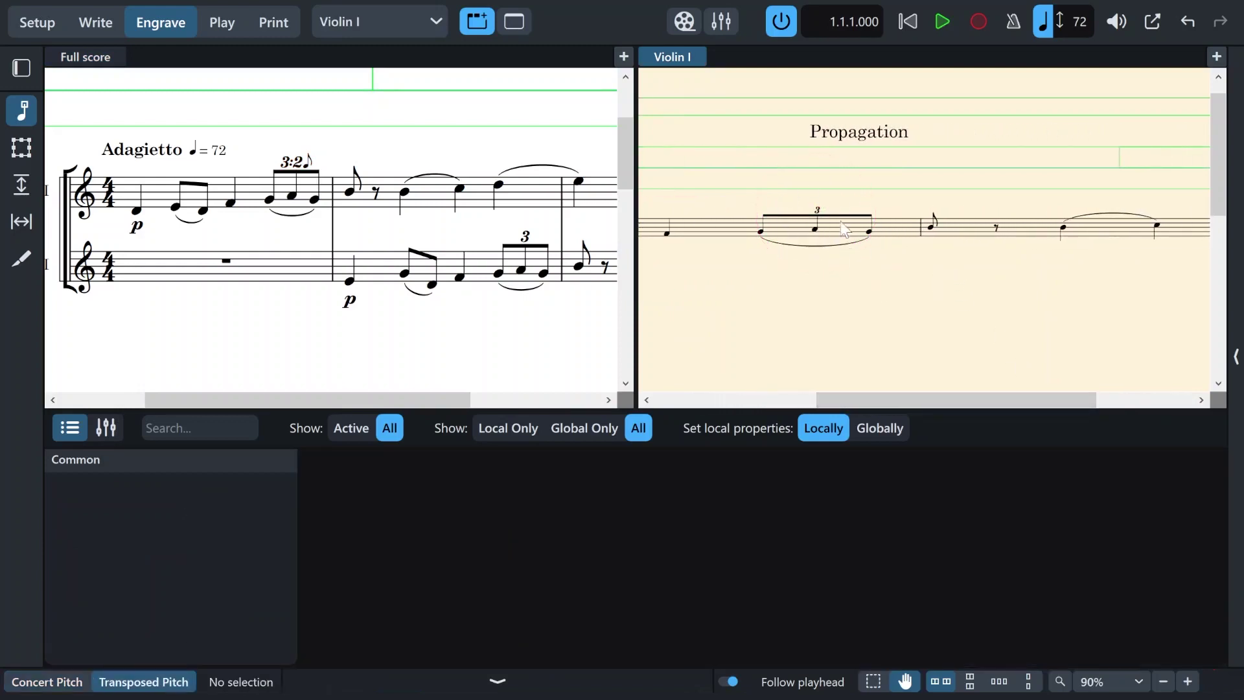
pyautogui.scroll(5, 876, 232)
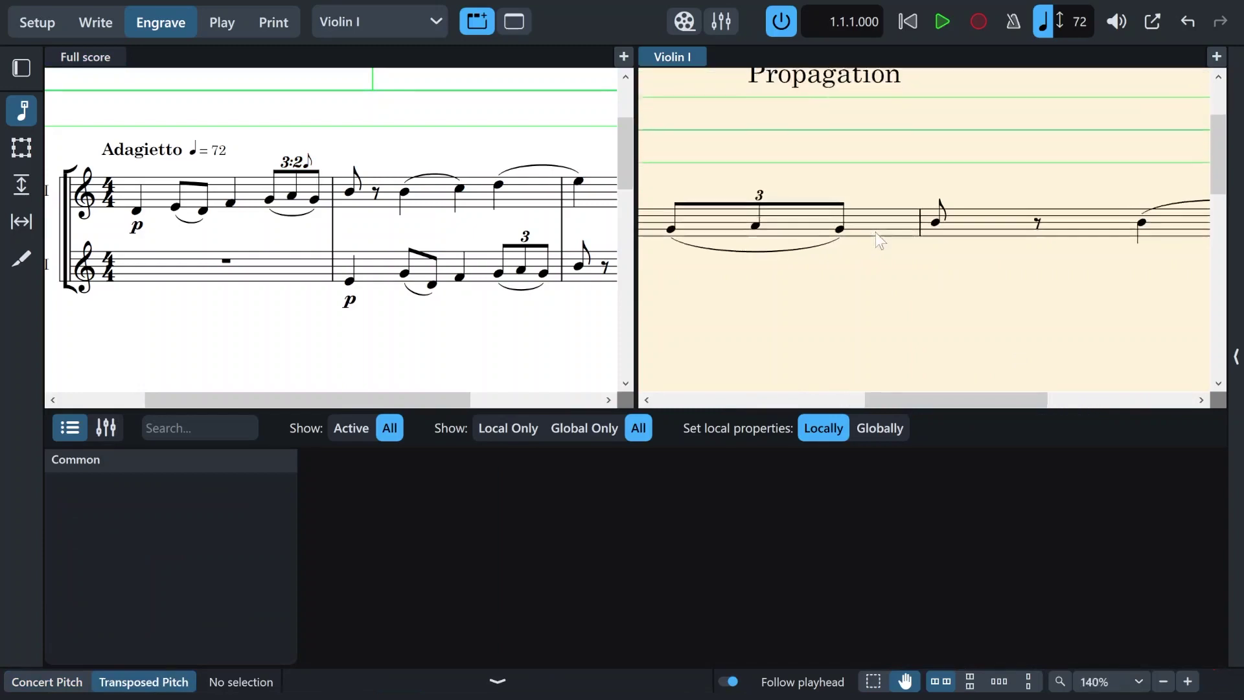
pyautogui.scroll(1, 876, 237)
pyautogui.moveTo(910, 400); pyautogui.dragTo(896, 399)
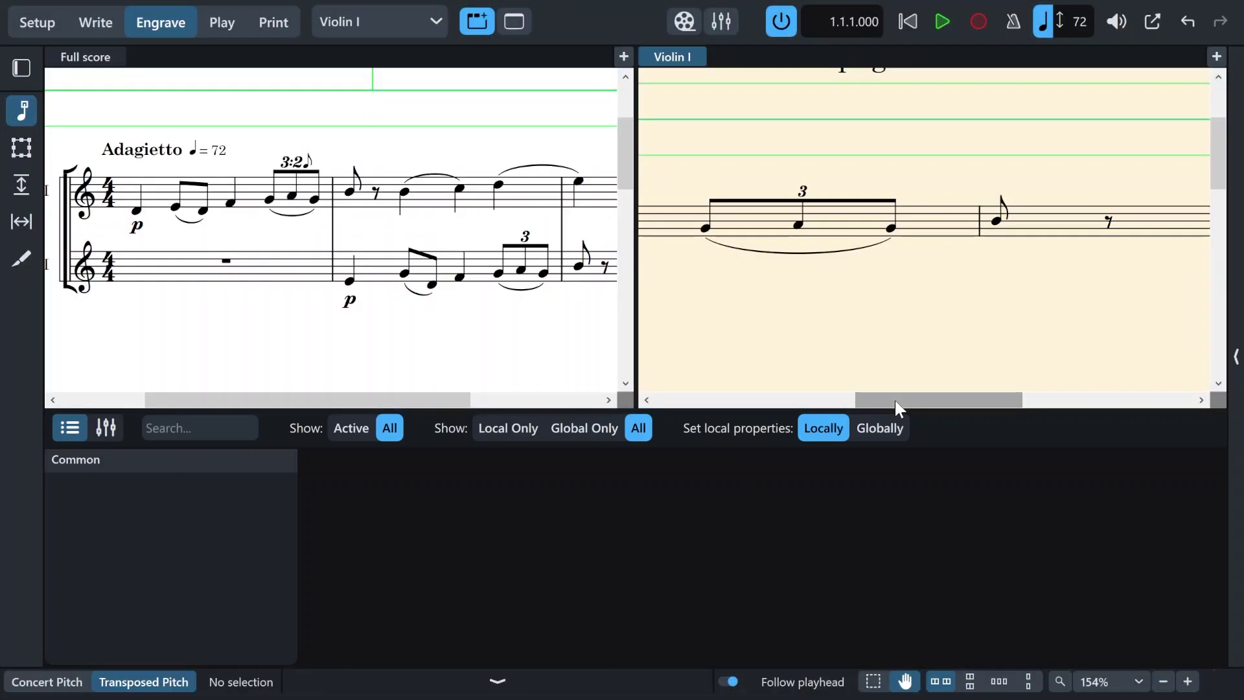
# Step: Propagate the full score's 3:2 tuplet number properties to the Violin I part's triplet
pyautogui.click(292, 162)
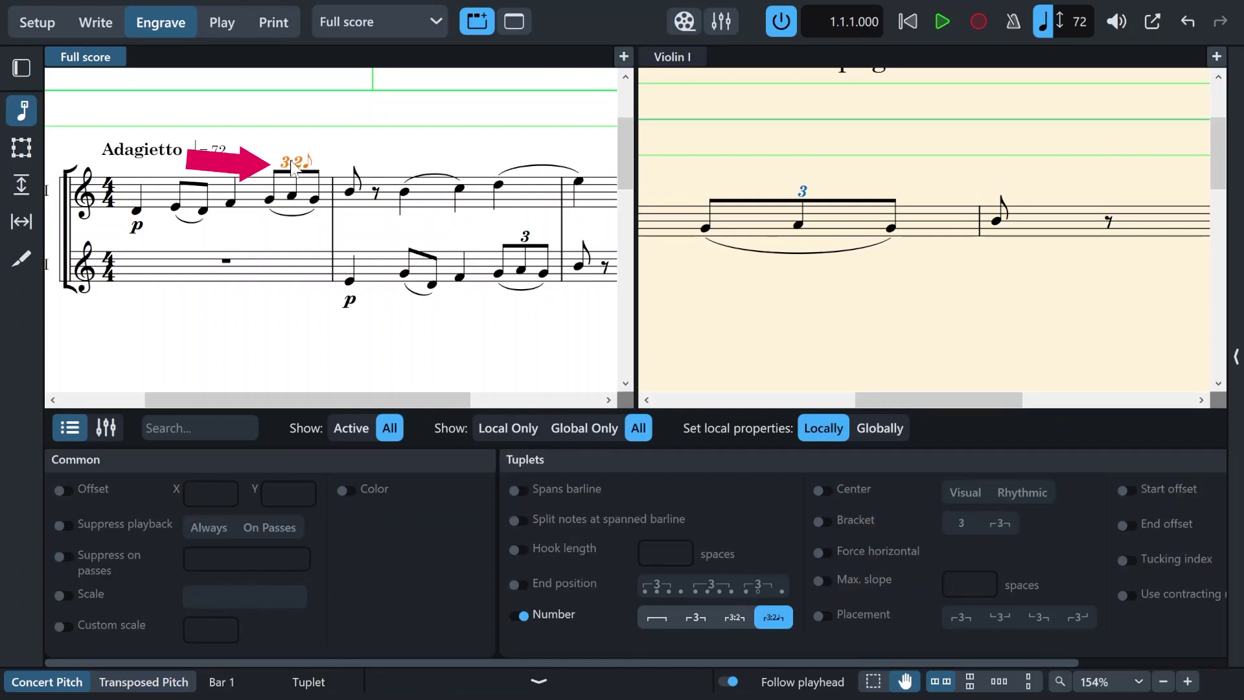
pyautogui.click(59, 2)
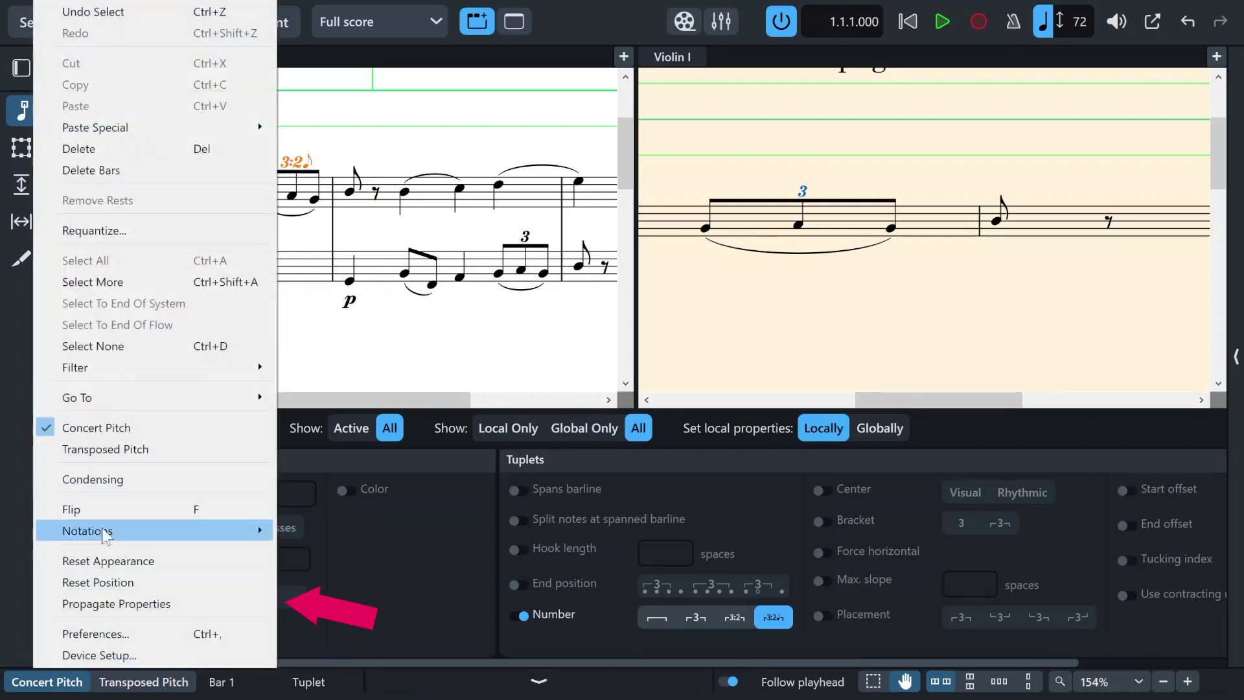
pyautogui.click(115, 607)
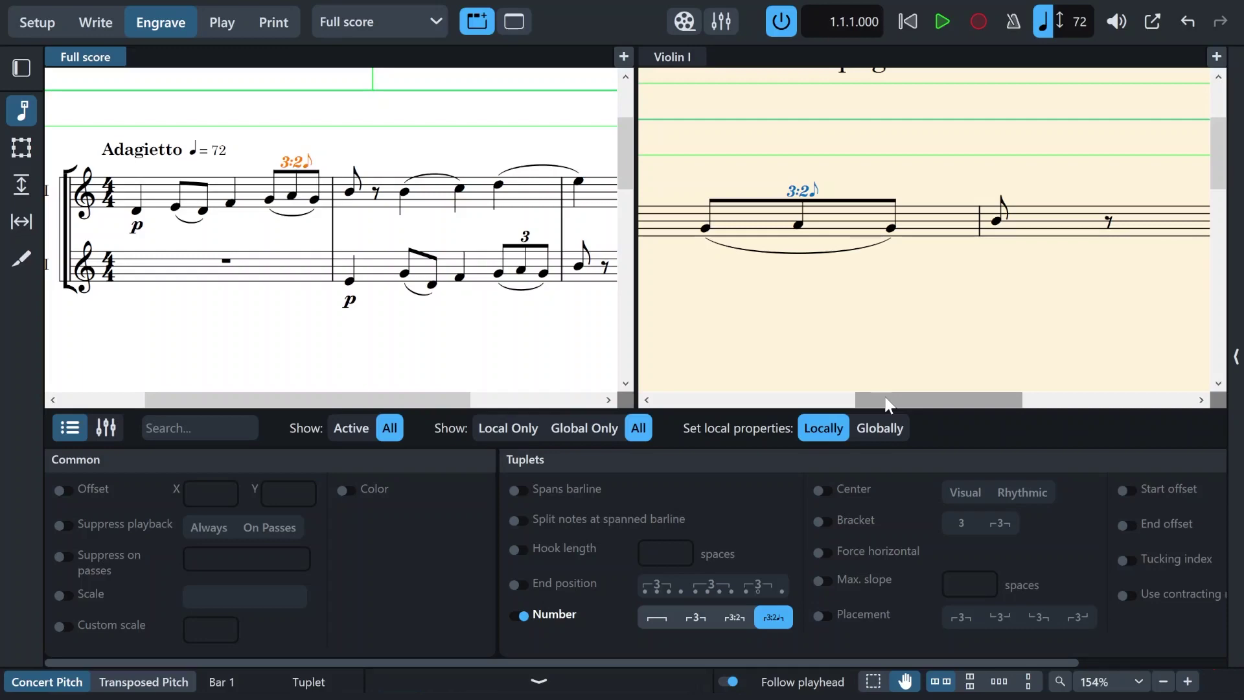
# Step: In Note Input and Editing preferences, make local properties apply globally for new projects
pyautogui.click(63, 2)
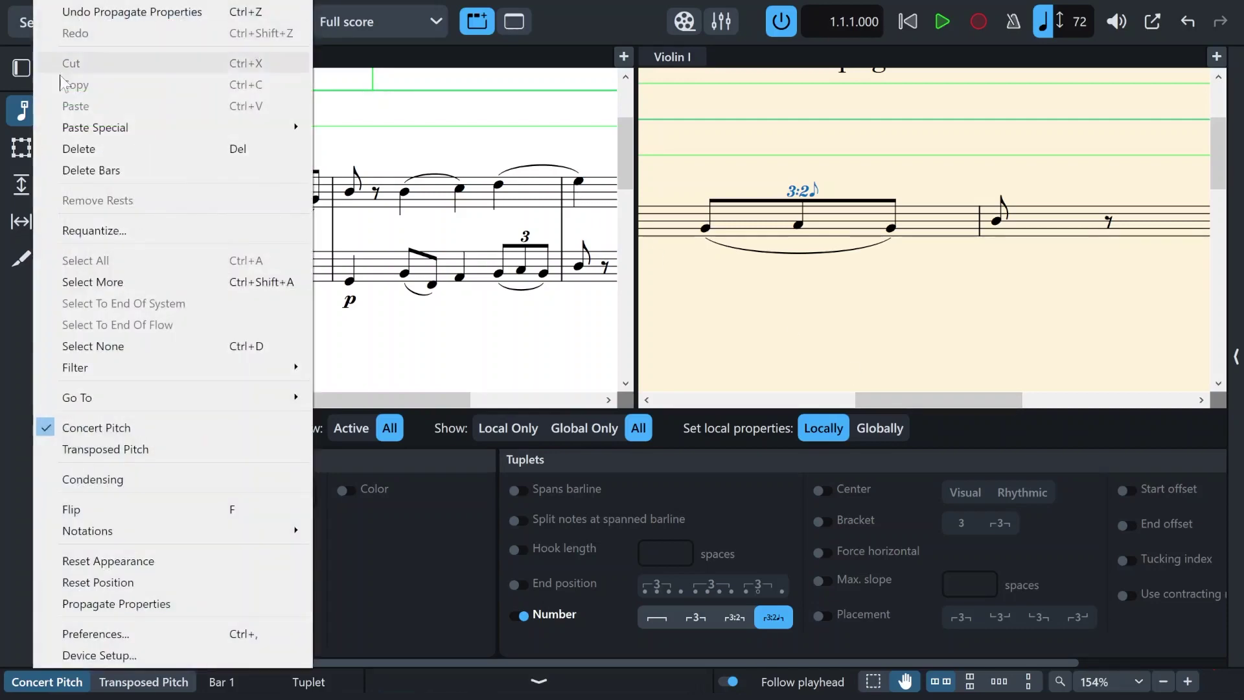
pyautogui.click(96, 633)
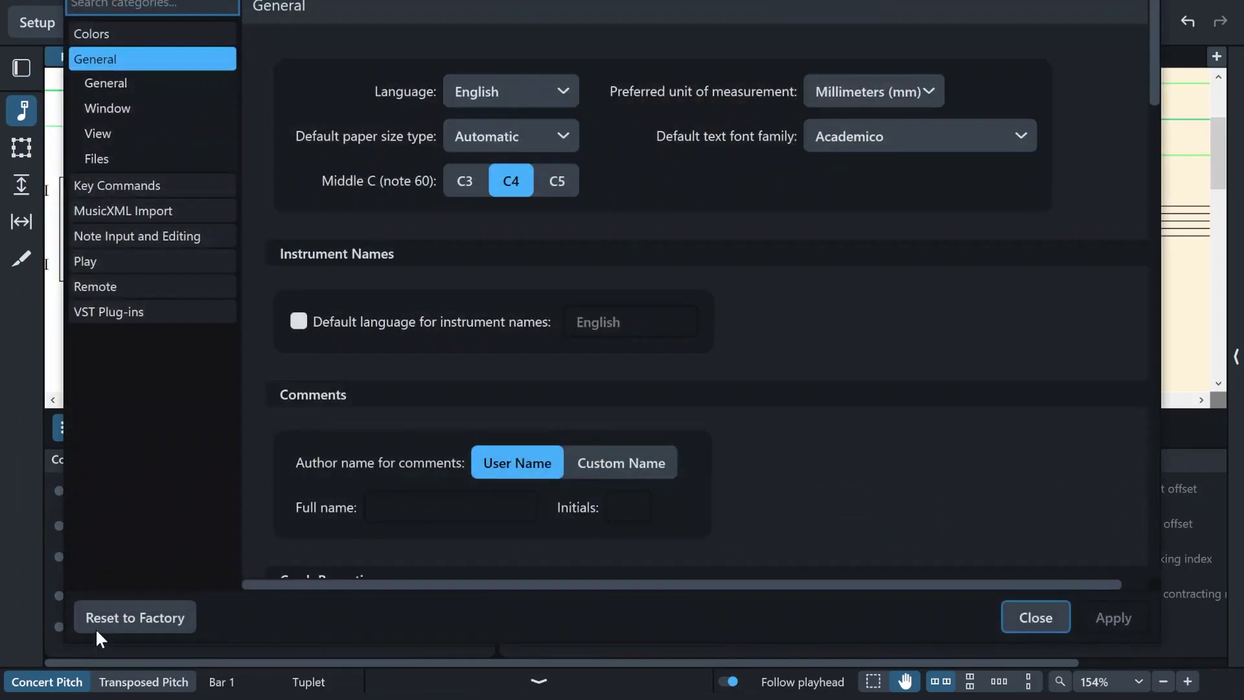
pyautogui.click(173, 238)
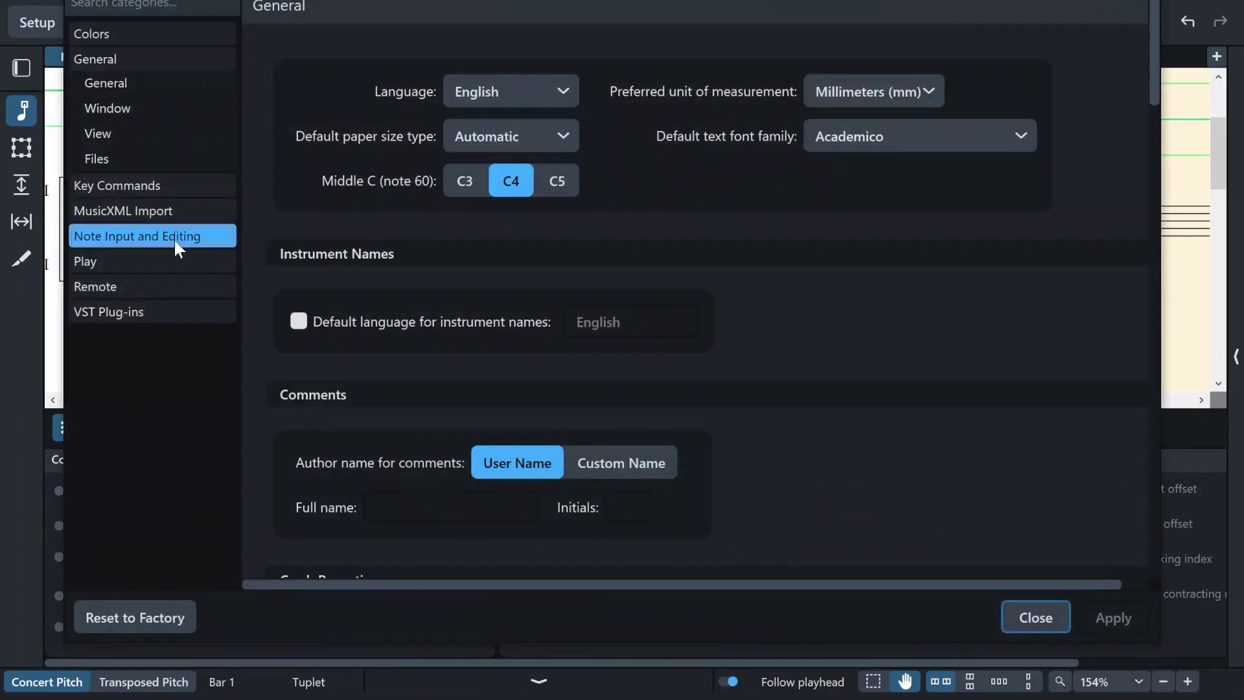
pyautogui.moveTo(1158, 37); pyautogui.dragTo(1167, 375)
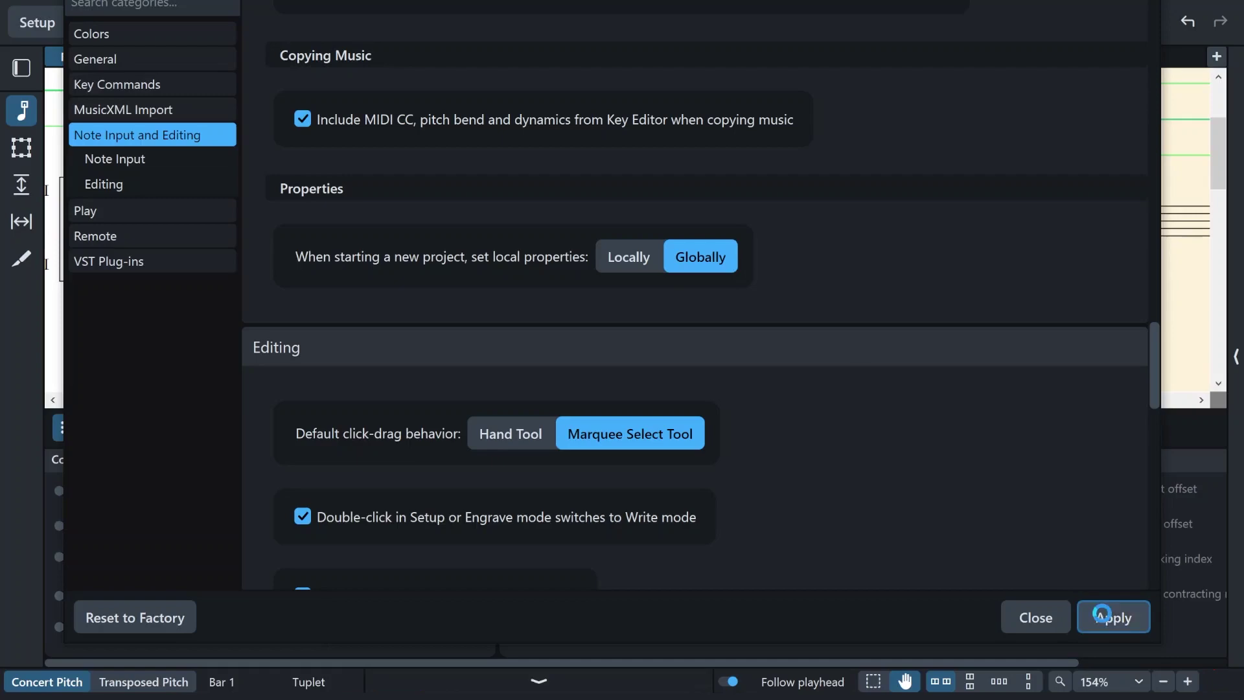
pyautogui.click(1105, 617)
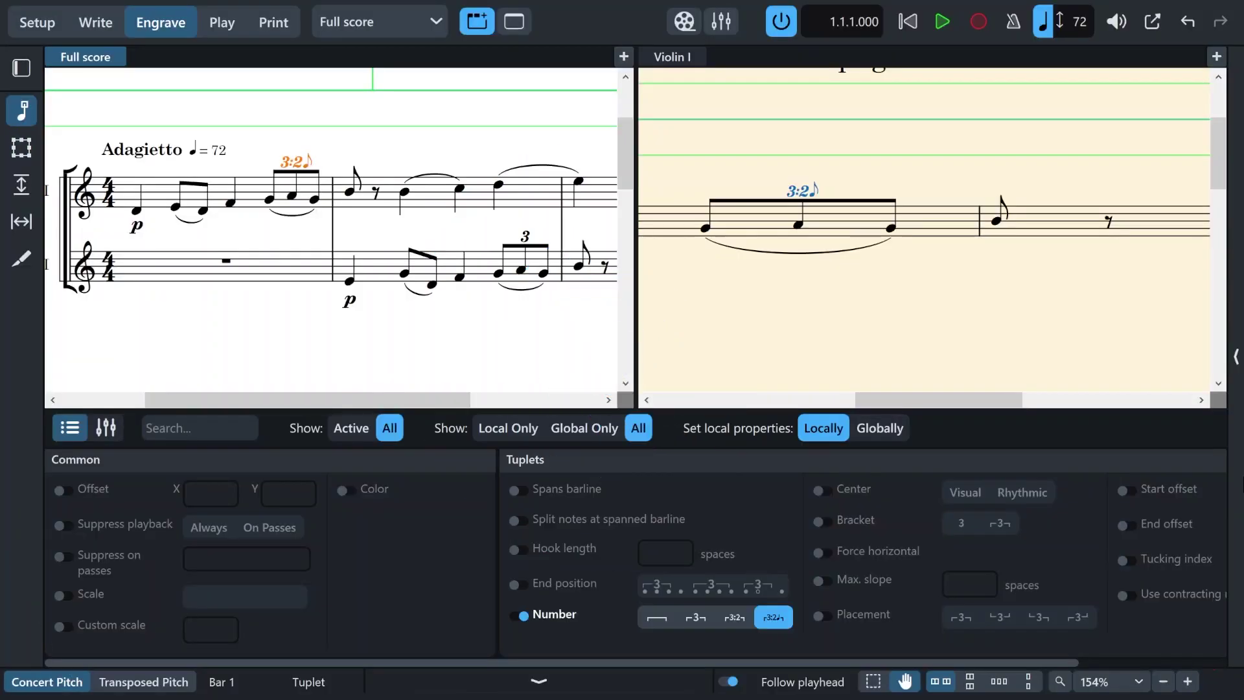